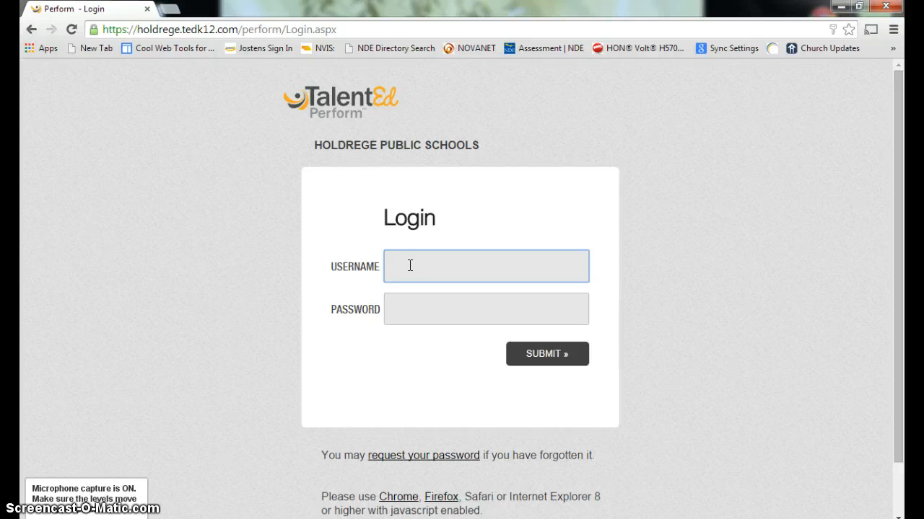
Log in to TalentEd Perform with the teacher's autofilled username and password
text(teacher)
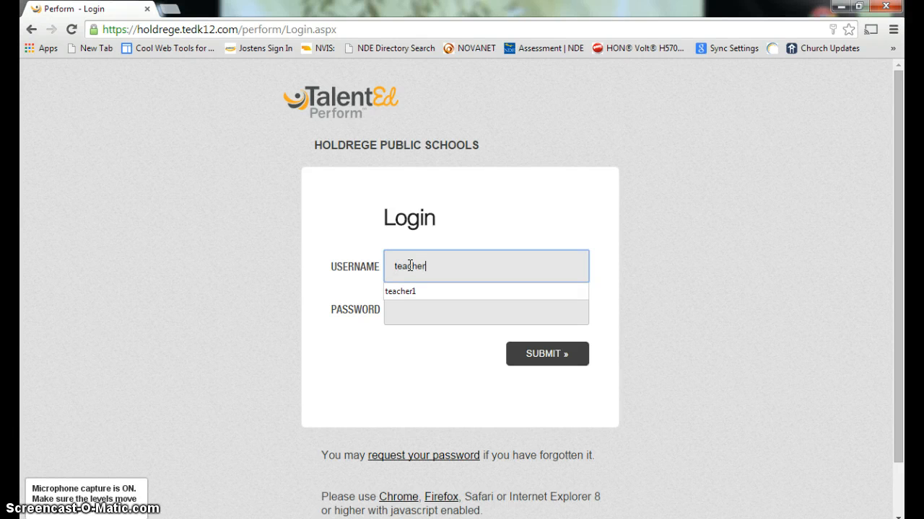
key(Down)
key(Return)
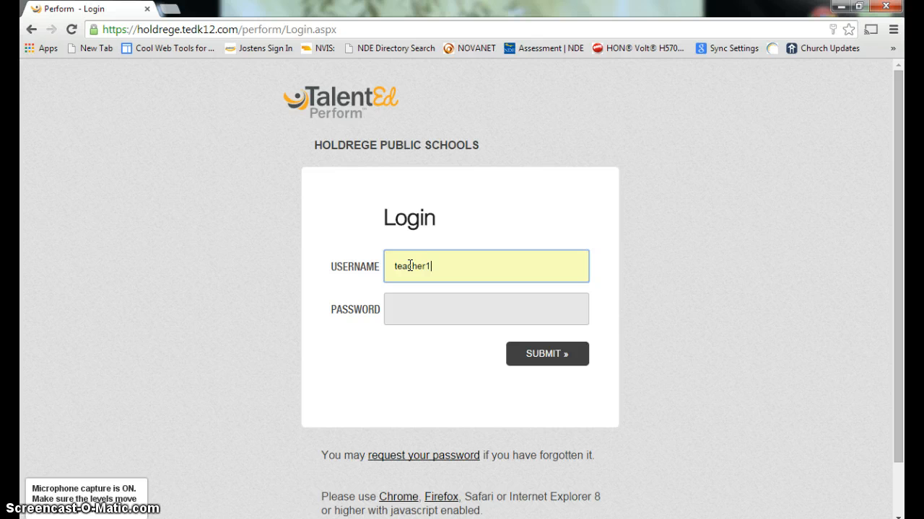
key(Tab)
text(•••••••)
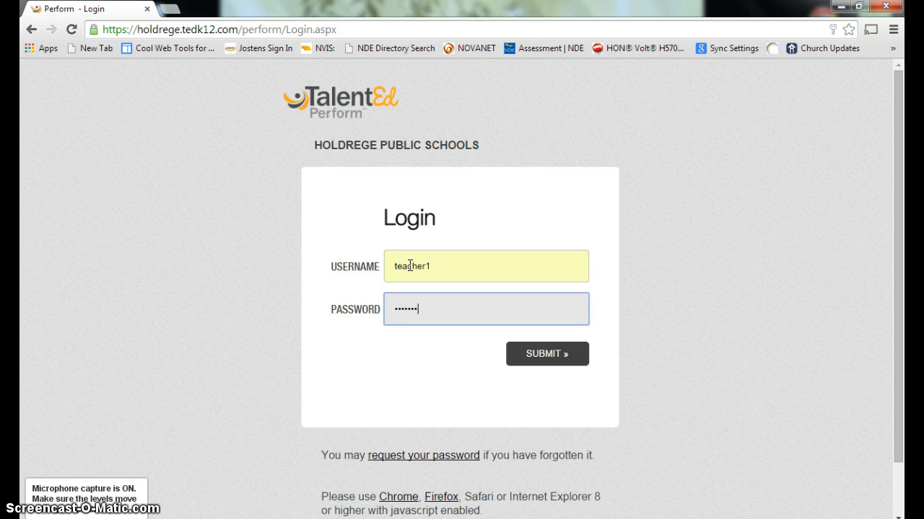
text(•)
key(Return)
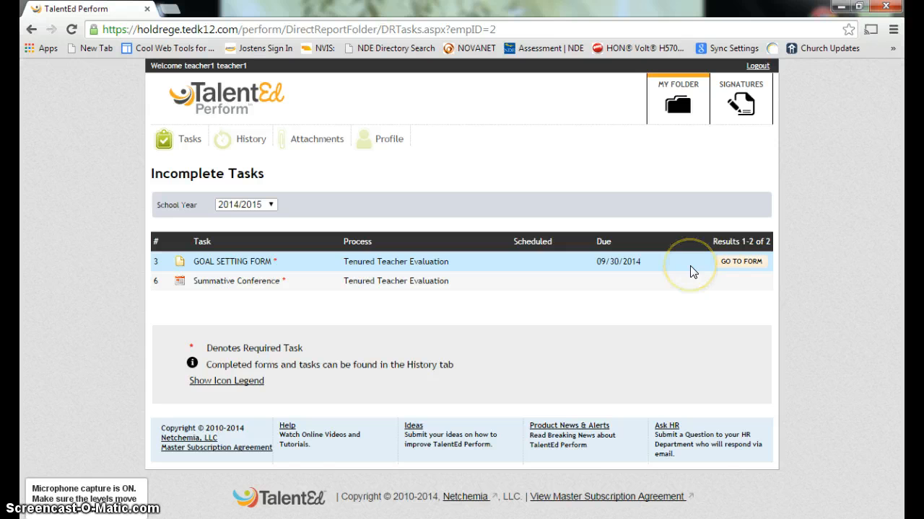
Open the Goal Setting Form and enter Grade Level(s) 9-12 and Subject Basket Weaving
click(727, 264)
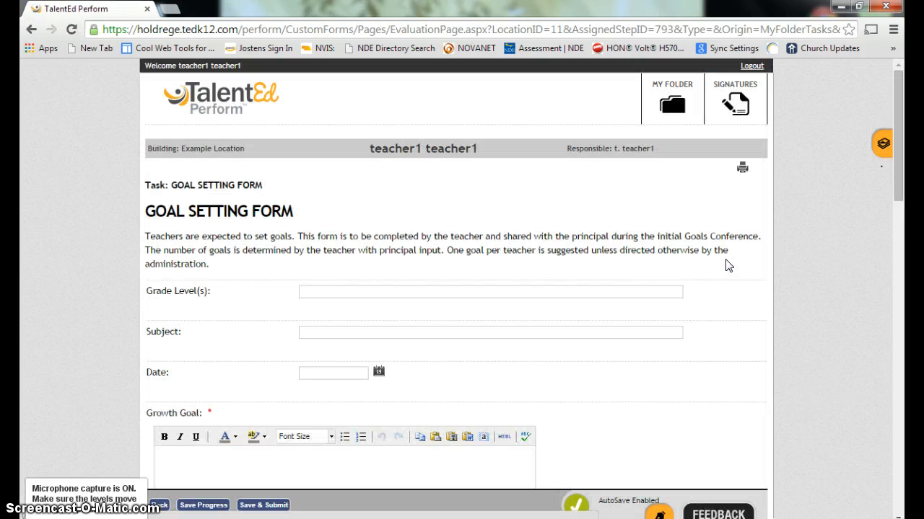
drag(899, 134, 902, 115)
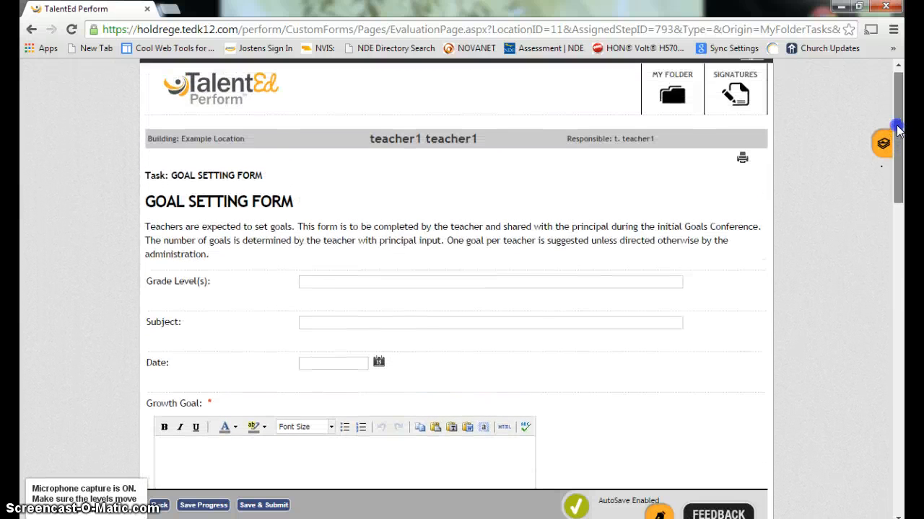
click(329, 282)
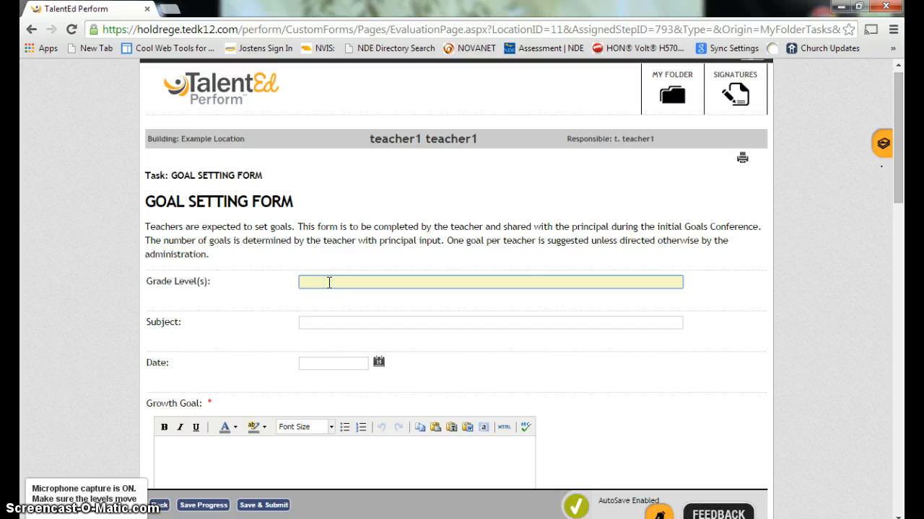
text(9-12)
key(Tab)
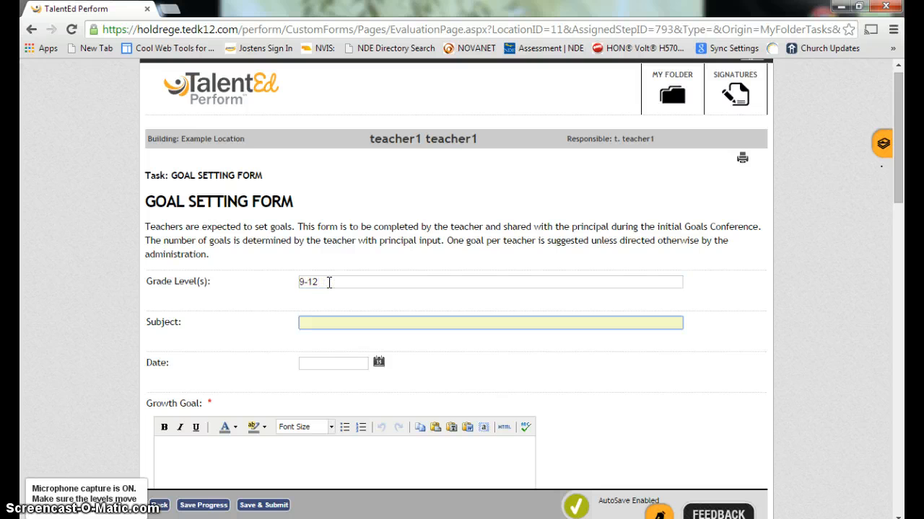
text(Basket Weaving)
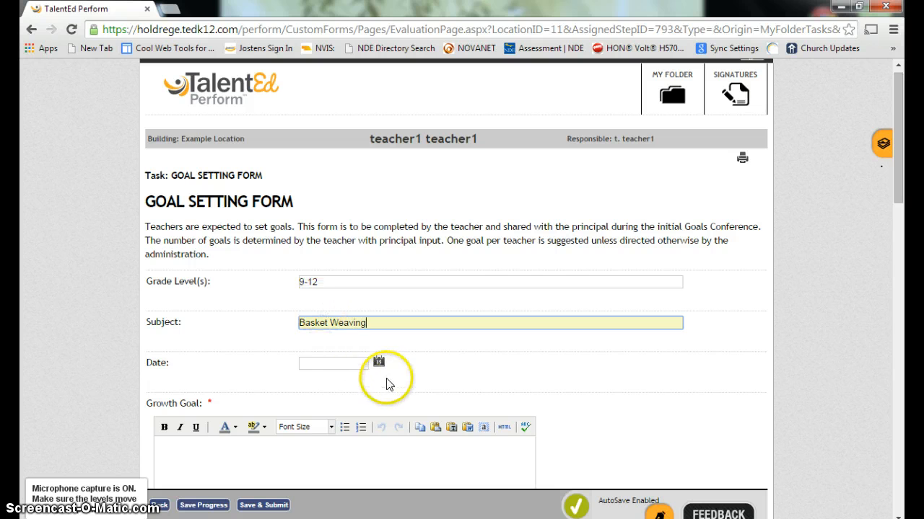
Set the form Date to 09/10/2014 from the calendar
click(378, 361)
click(402, 447)
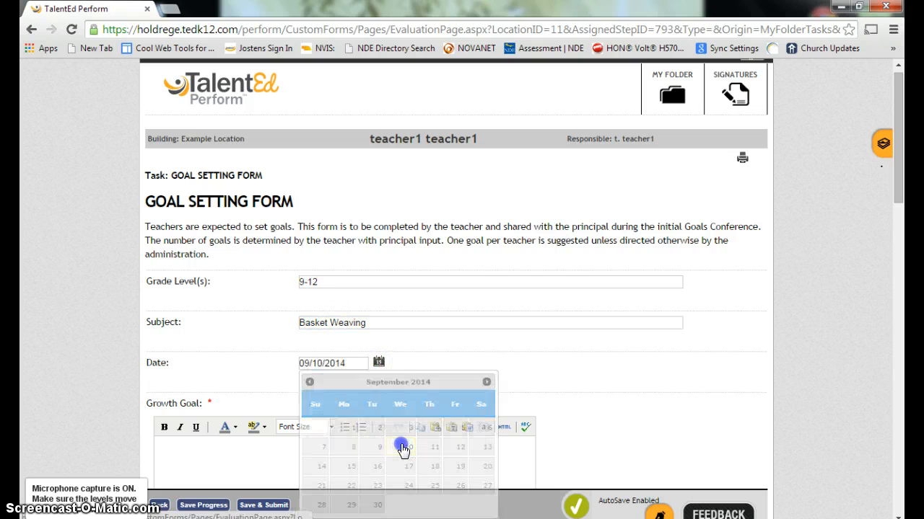
click(255, 452)
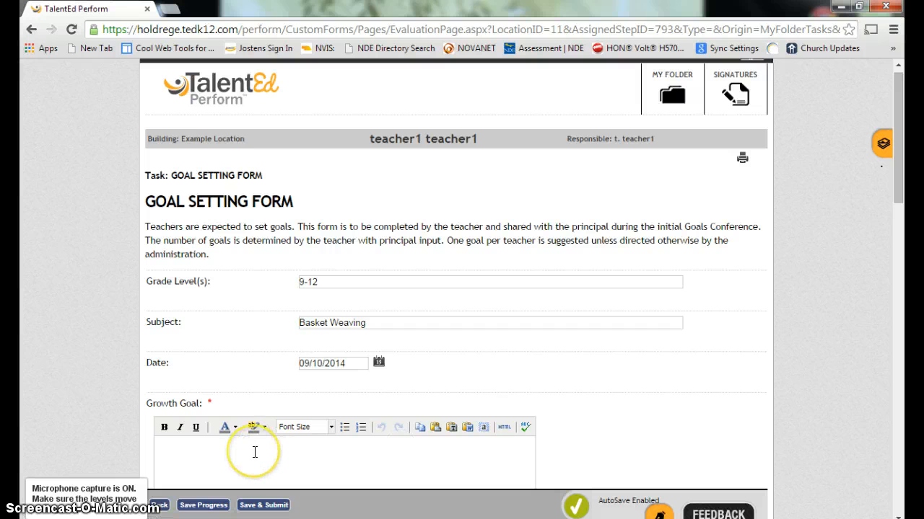
Write the Growth Goal: become proficient using GAFE (Google Apps for Education), specifically Google Docs
drag(892, 169, 904, 229)
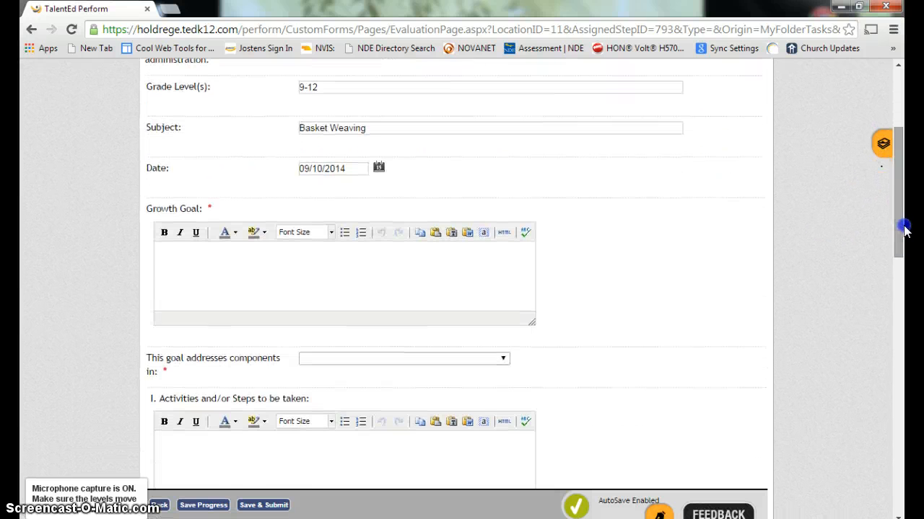
click(254, 283)
click(170, 256)
text(Become pro)
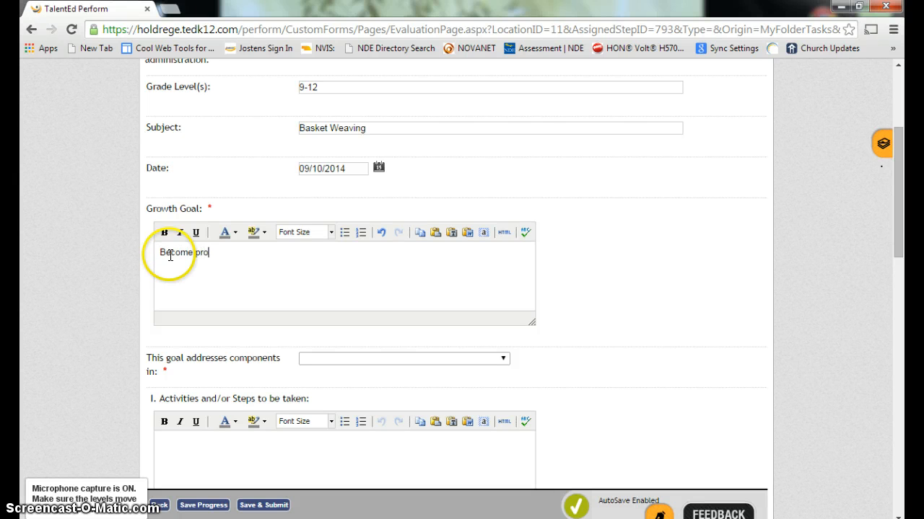
text(ificient in using GAFE9)
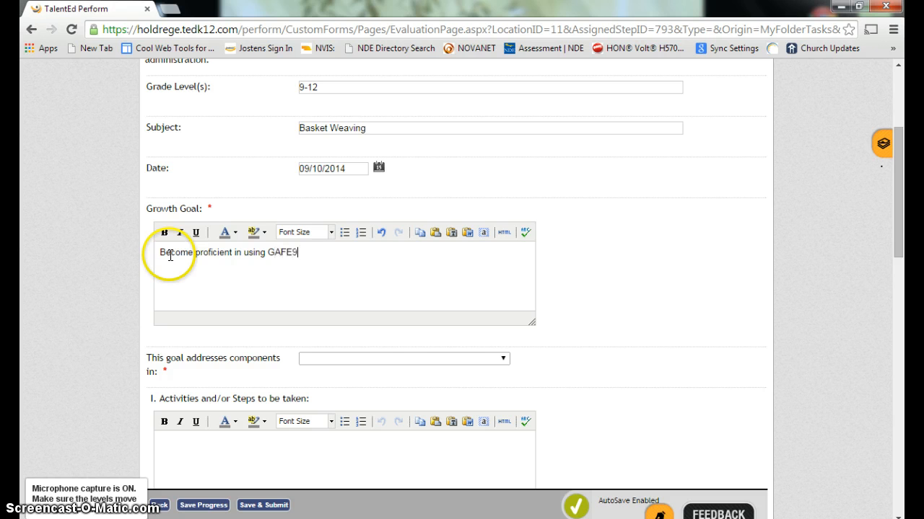
key(BackSpace)
text((F)
key(BackSpace)
text(Google Apps for Educa)
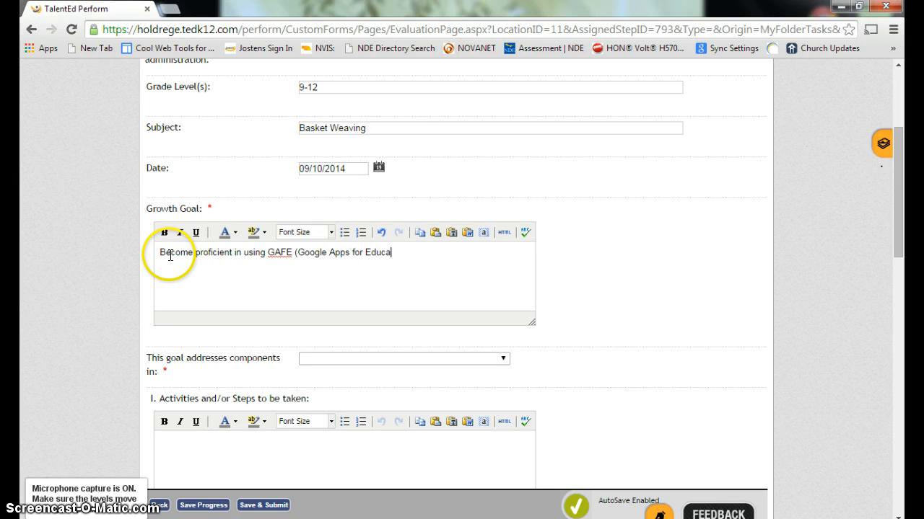
text(tion) in the classroom - spe)
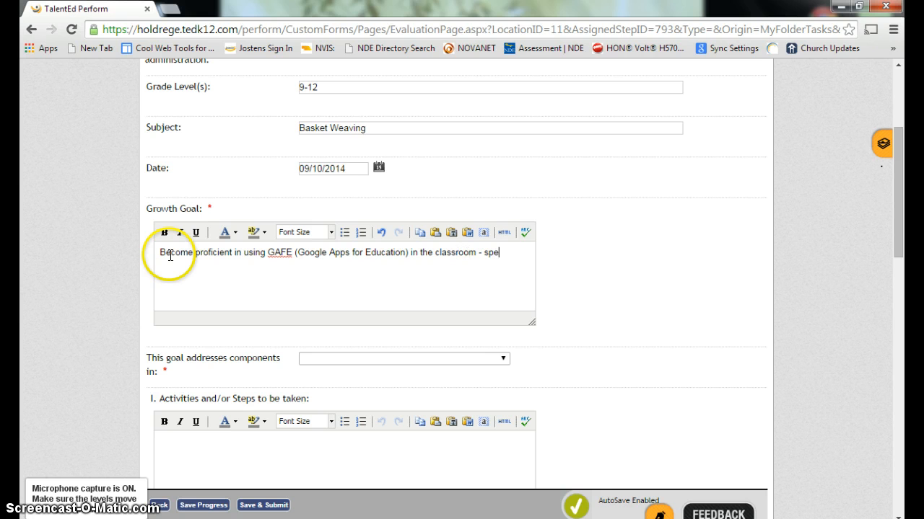
text(cifically)
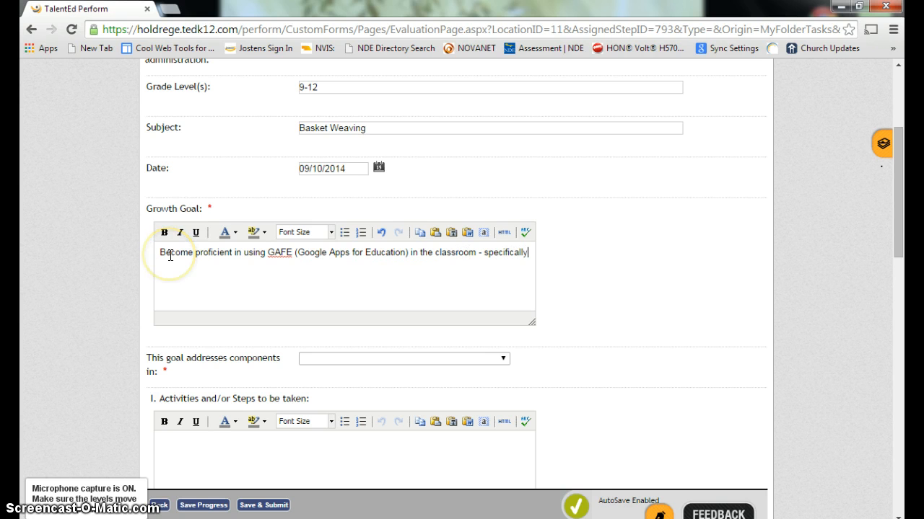
text( Google Docs)
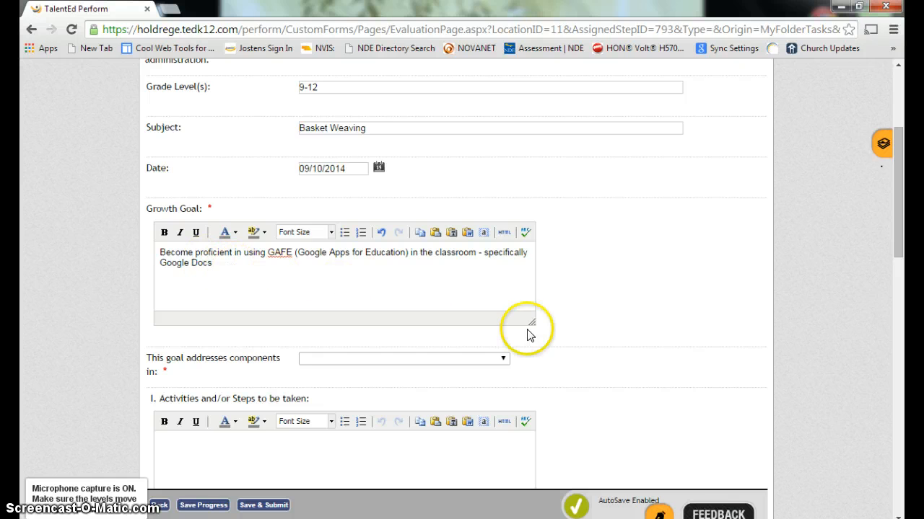
click(503, 361)
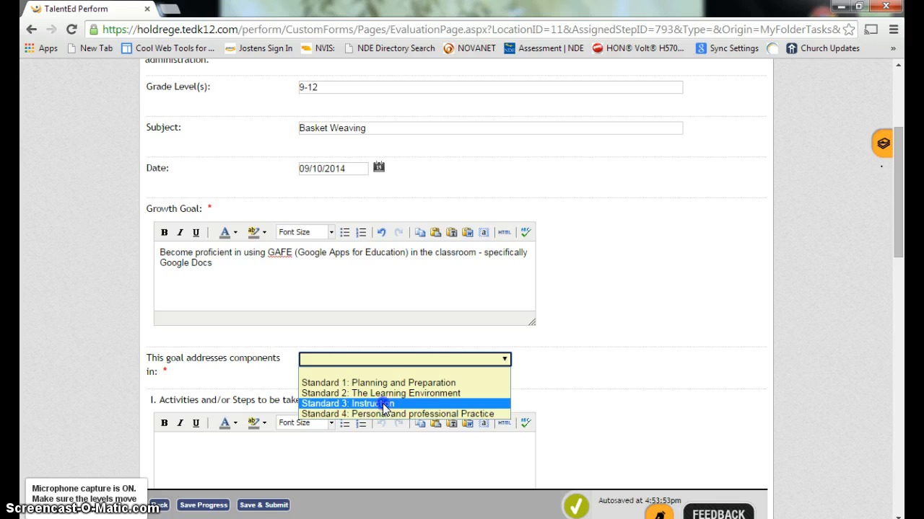
Tag Standard 3: Instruction and list activities: Google School sessions at HHS, researching Google Docs
click(382, 403)
drag(902, 177, 901, 216)
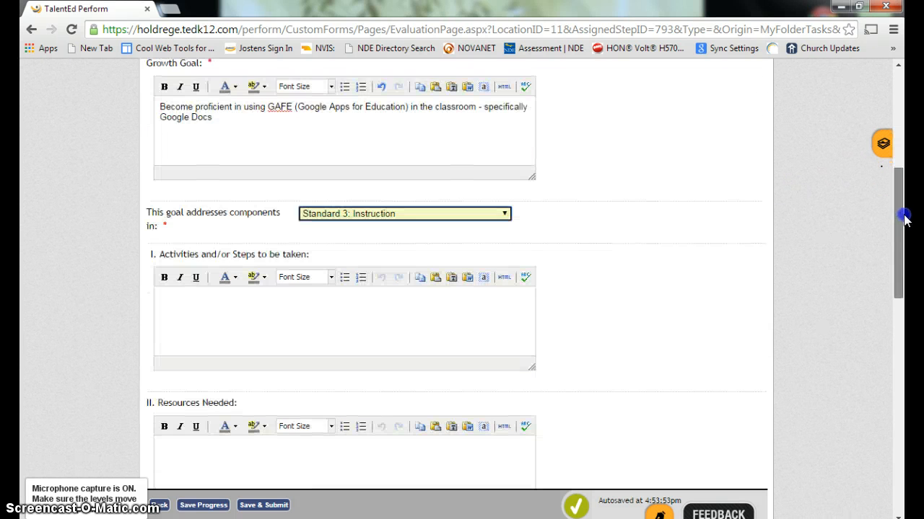
click(180, 297)
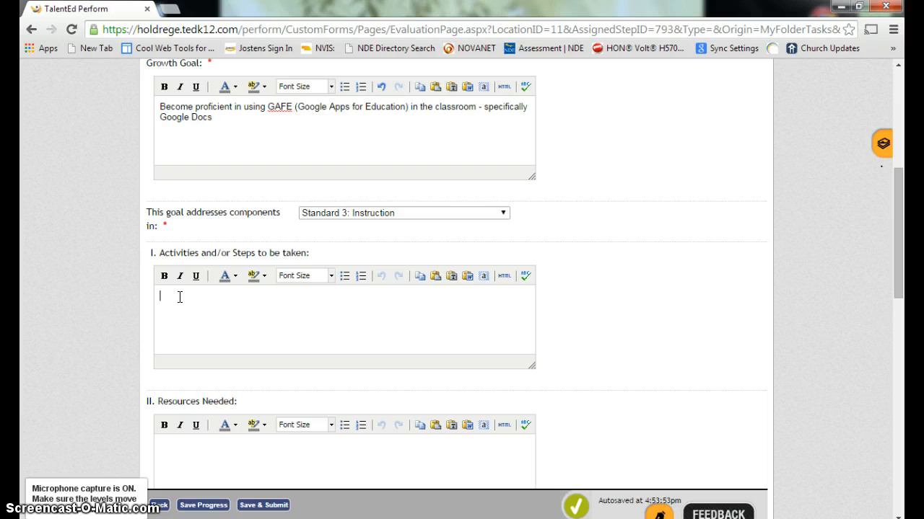
text(Attend all the G)
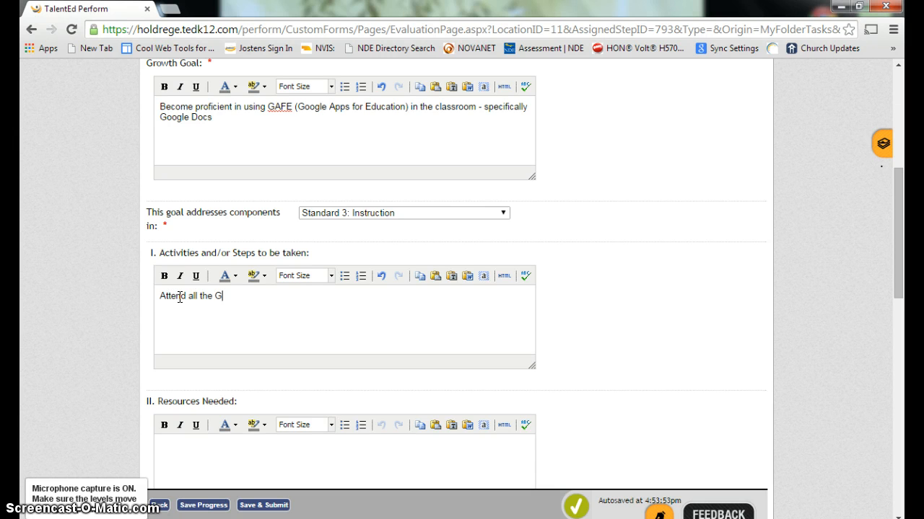
text(oogle School sessions at HHS )
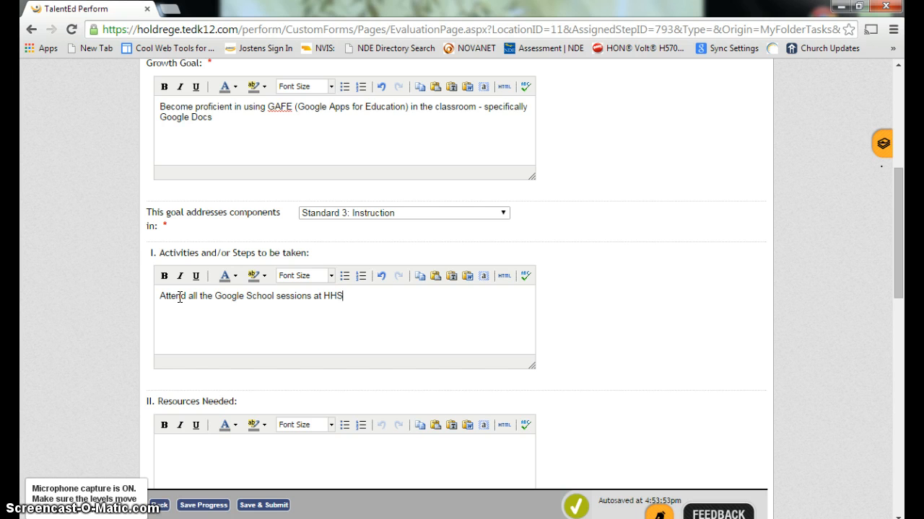
text(Research instructions/)
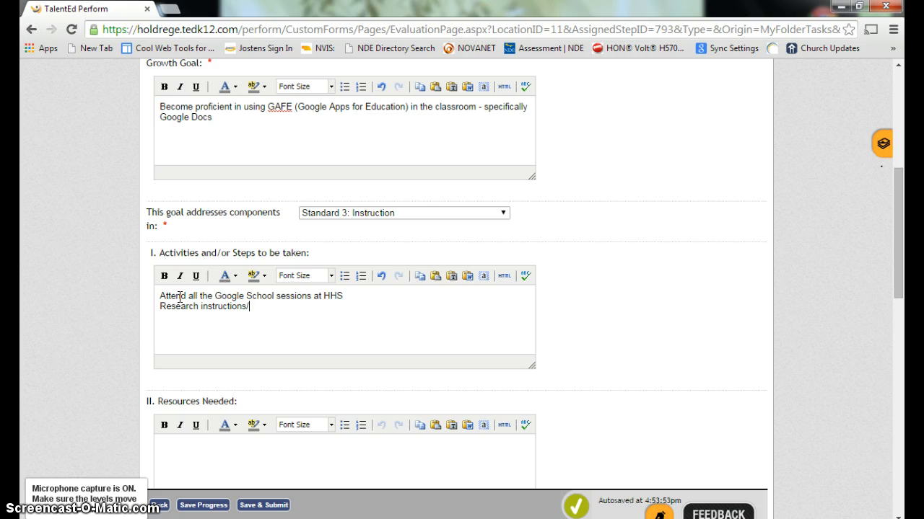
text(videos on using Google )
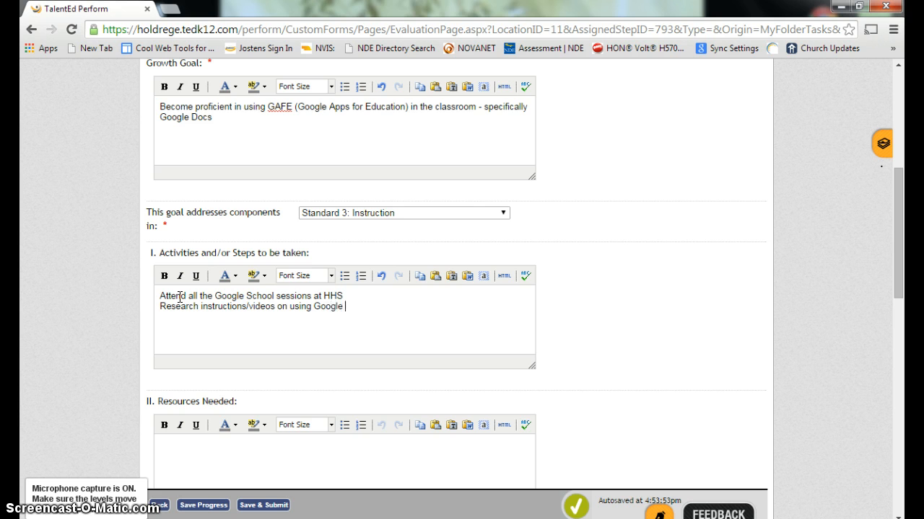
text(Docs with students)
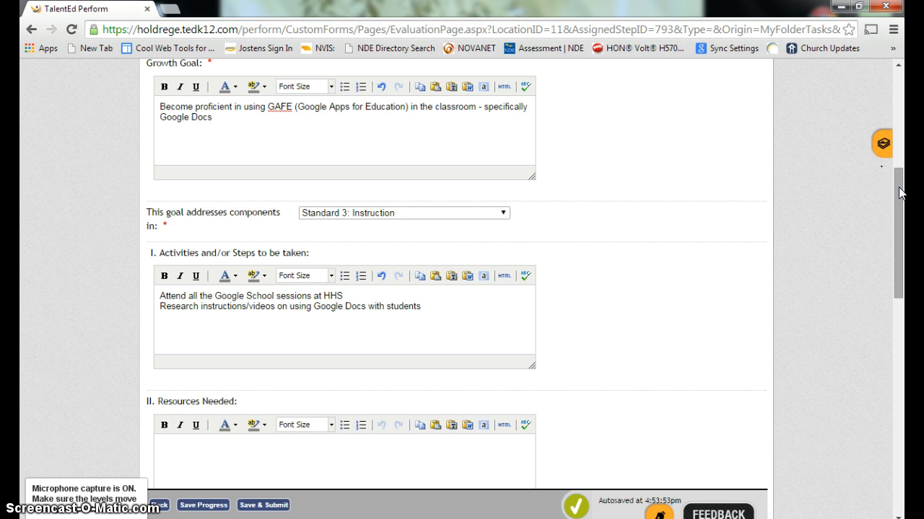
Enter Computer as the first item under Resources Needed
drag(899, 192, 901, 236)
click(182, 295)
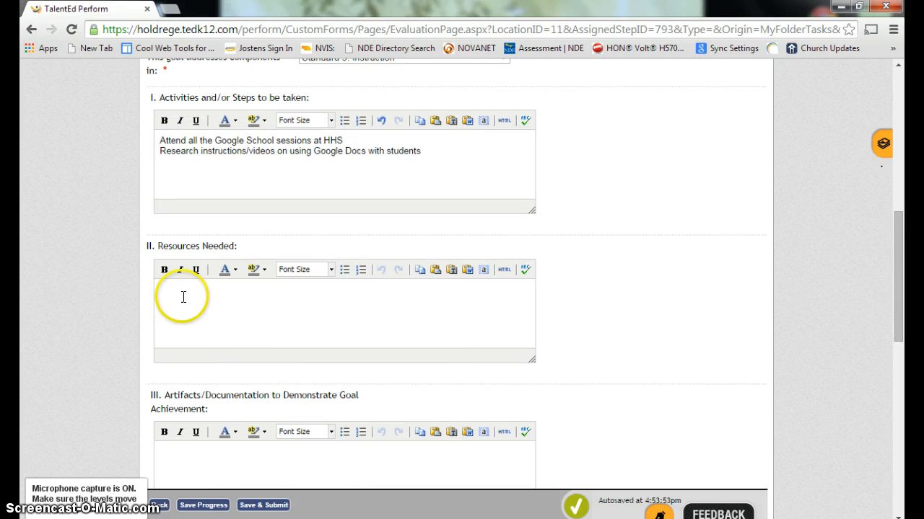
text(Computer)
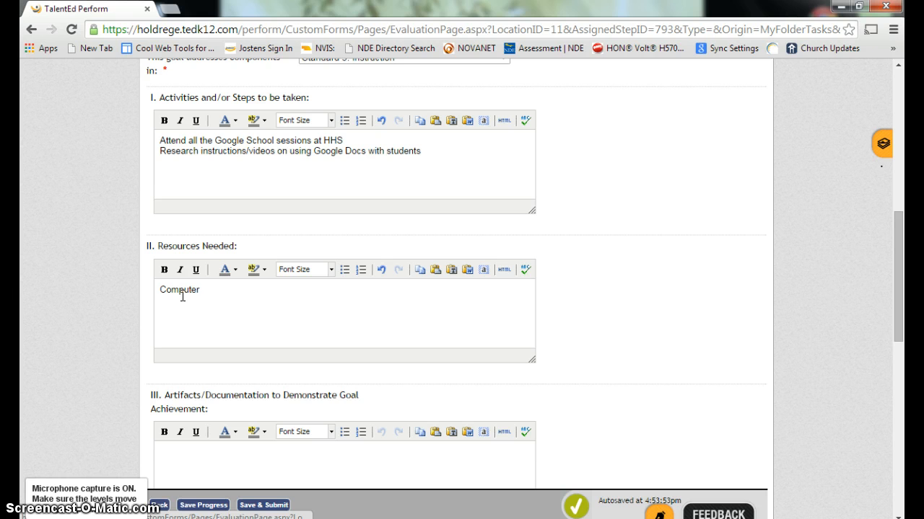
Add Internet Access, Peer Coaching/Advice and Conference/Workshop? as separate resource lines
click(199, 288)
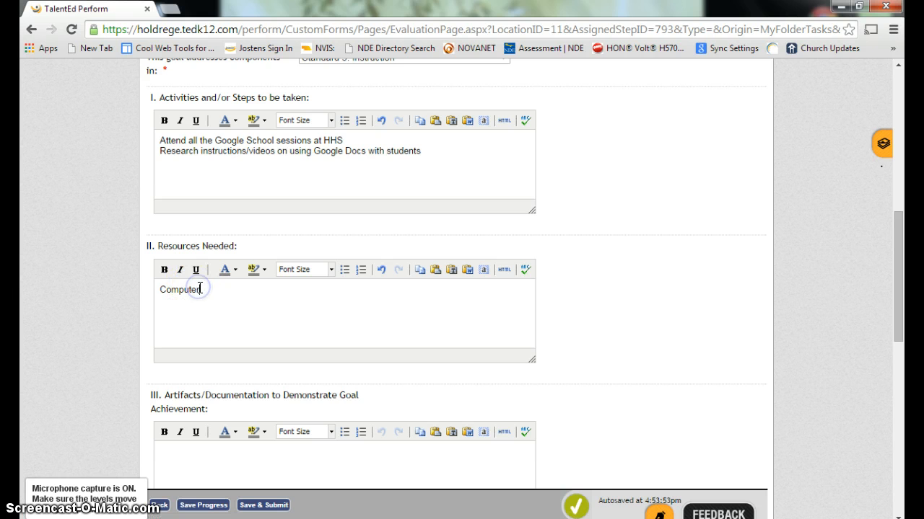
key(Return)
text(Internet Access)
key(Return)
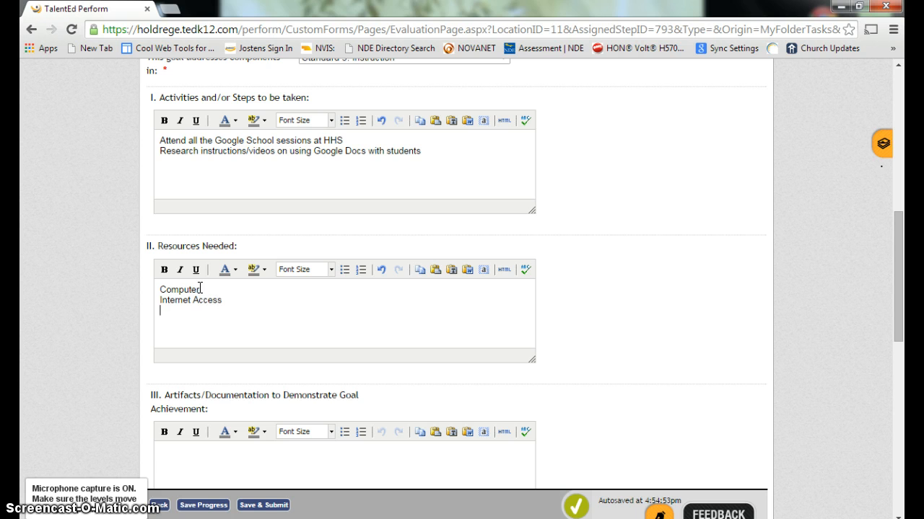
text(Peer Coaching/Advice)
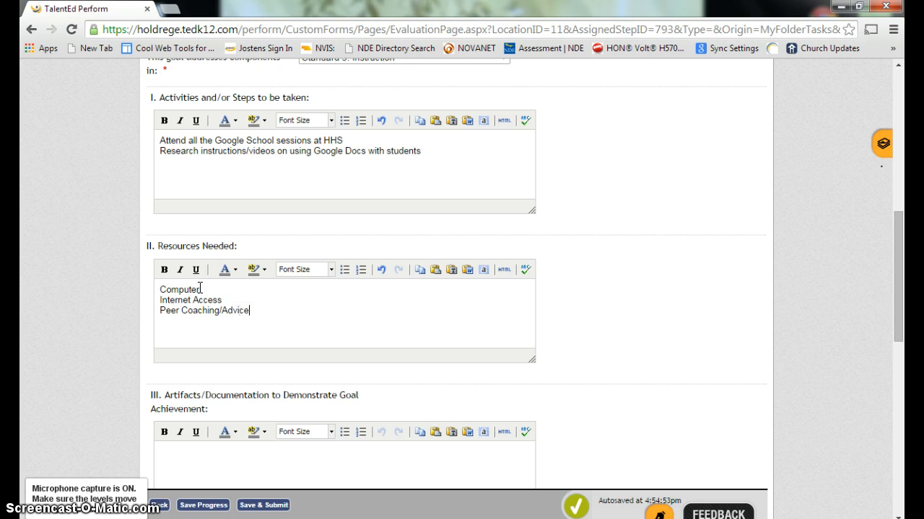
key(Return)
text(Conference/Worksho)
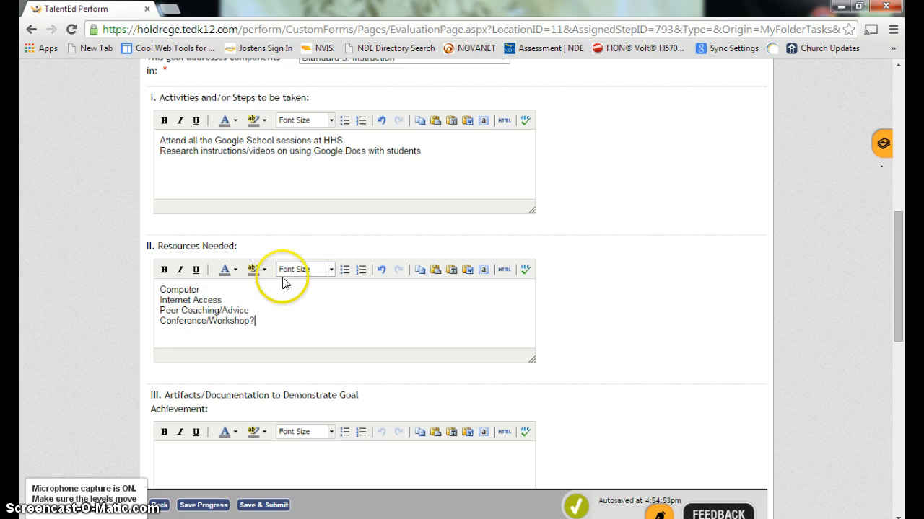
drag(902, 272, 898, 310)
Enter artifacts: share classroom Google Docs with Admin and survey students on Google Docs use
click(183, 309)
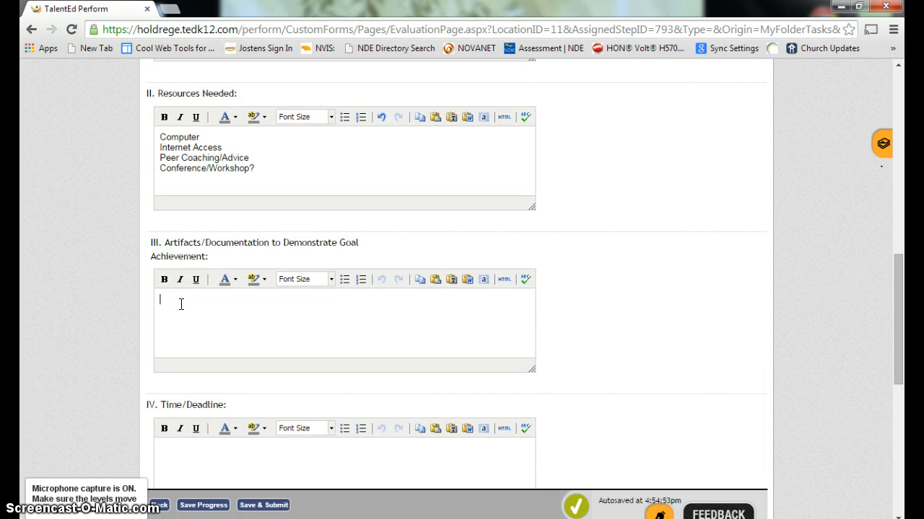
text(Sa)
text(hare)
text( Google Docs )
text(with Admin t)
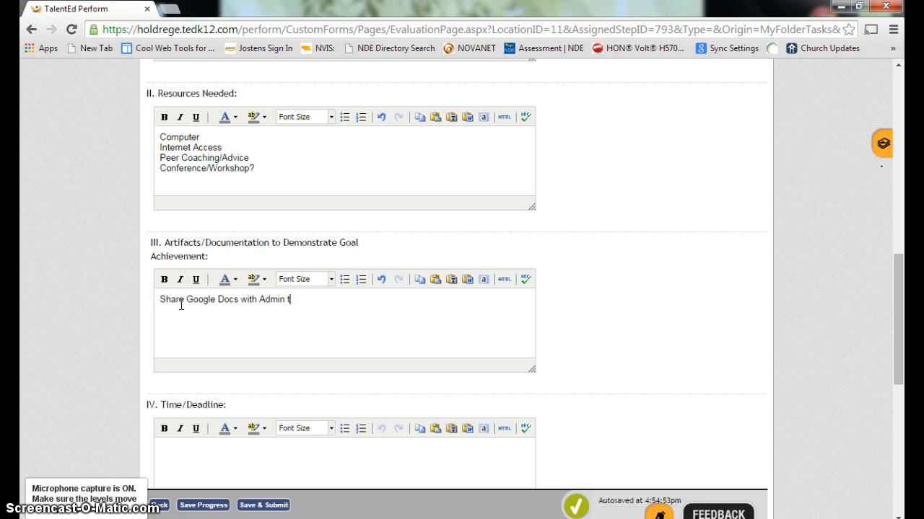
text(hat are used int eh)
key(BackSpace)
key(BackSpace)
key(BackSpace)
text(the class)
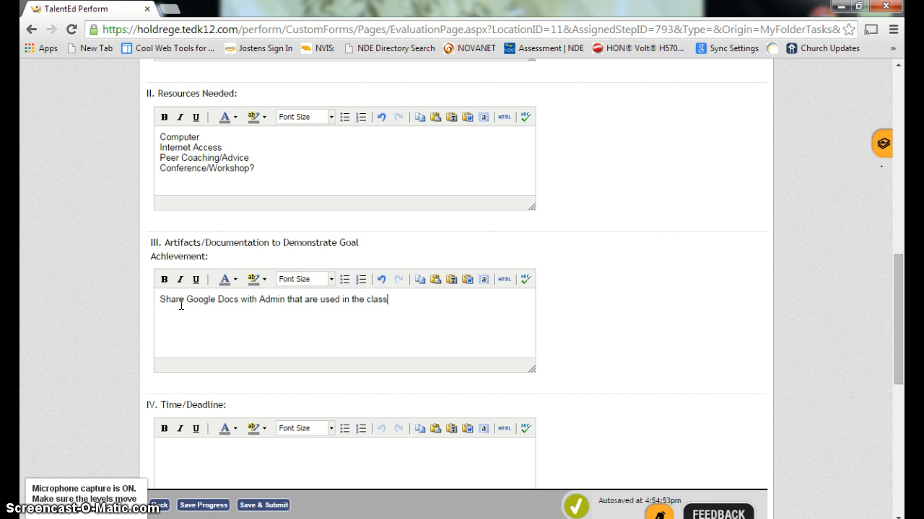
text(room )
text(Survey stude)
text(nts on the use)
text( of )
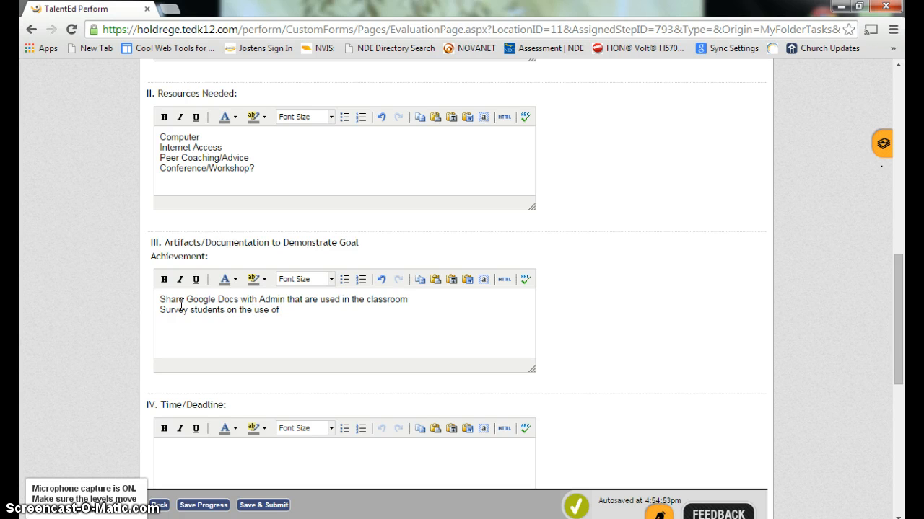
text(Google Docs in the classroom)
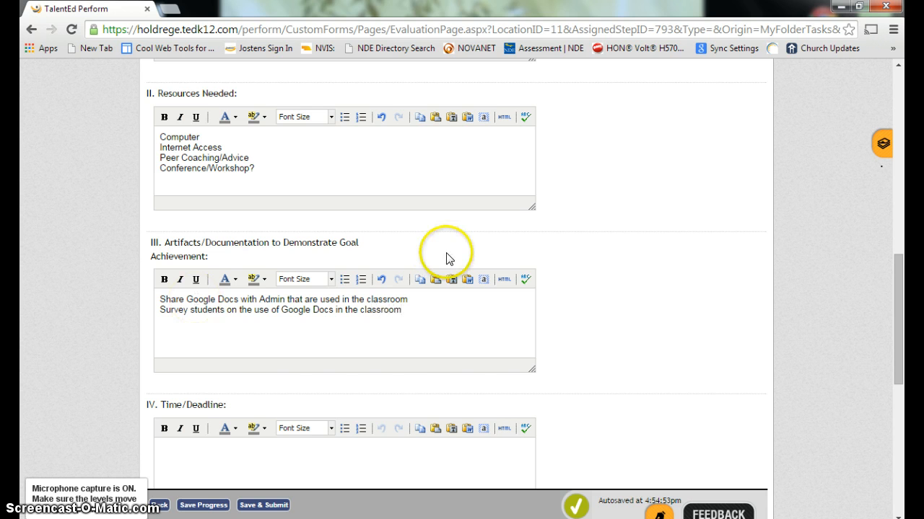
click(898, 286)
Set the deadline to May 1, 2015, then Save & Submit and confirm the final save
drag(898, 286, 897, 313)
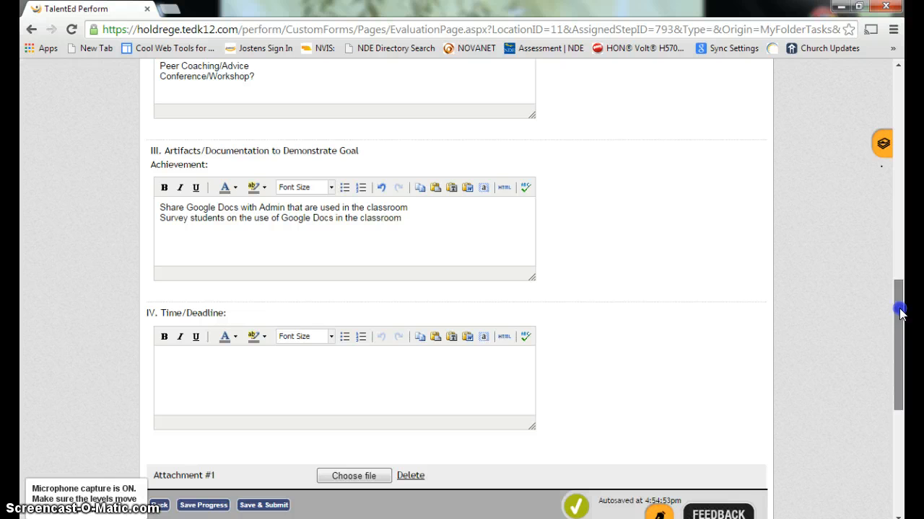
click(189, 360)
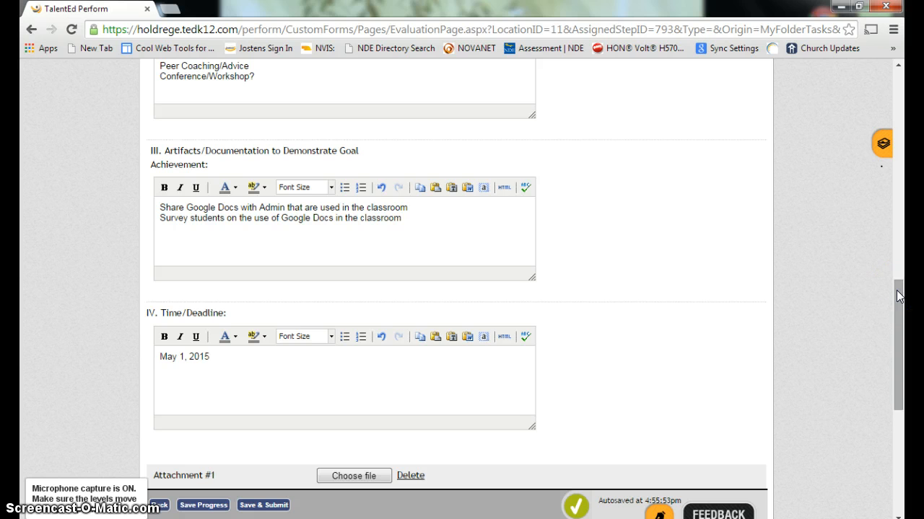
drag(898, 296, 898, 323)
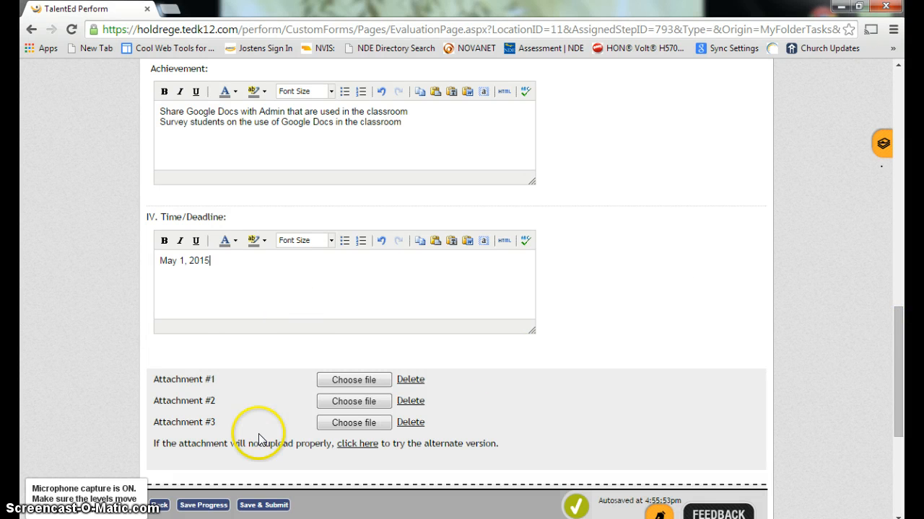
click(261, 507)
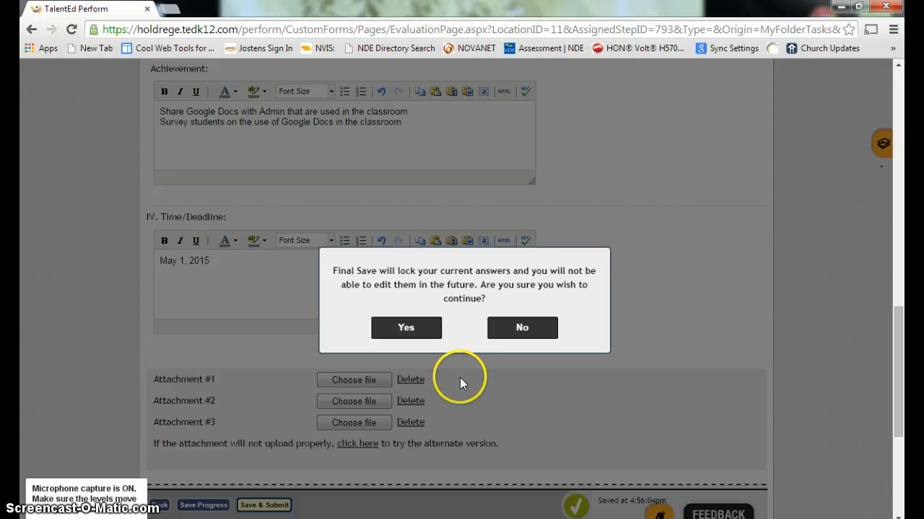
click(405, 330)
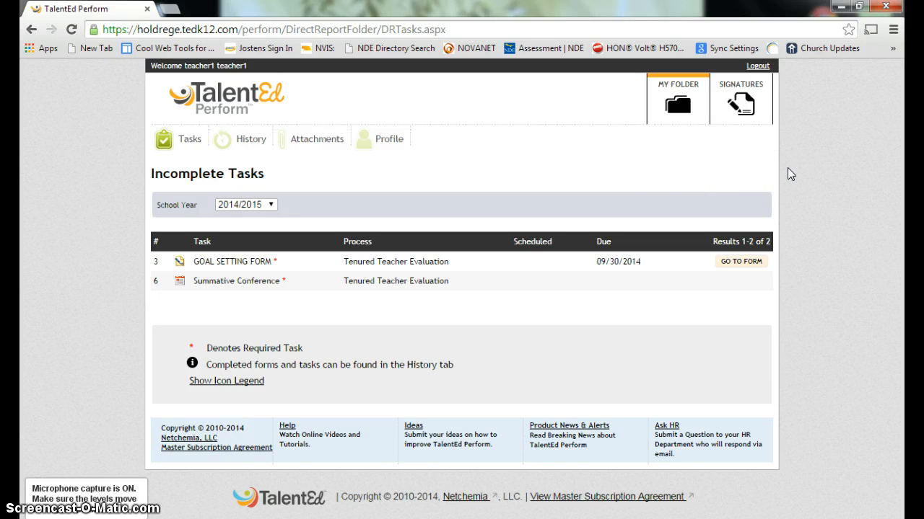
Log out the teacher and sign back in with the principal's username and password
click(758, 68)
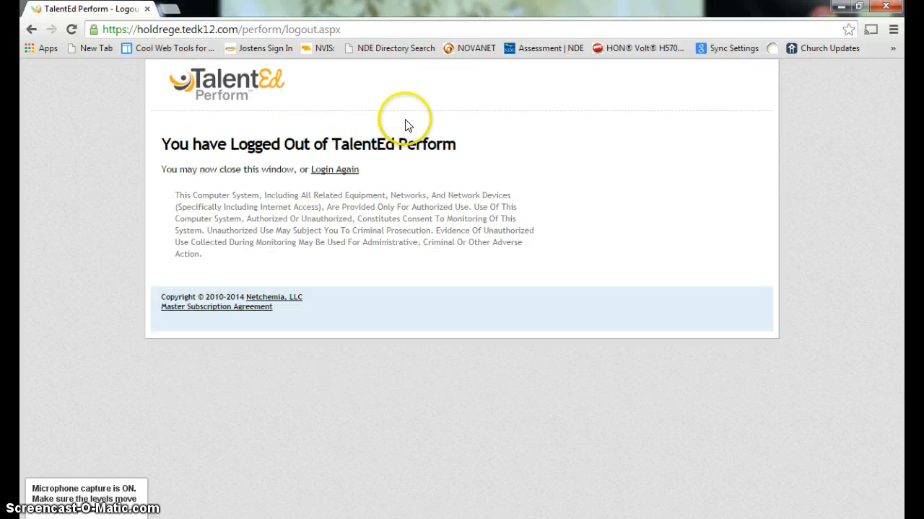
click(346, 170)
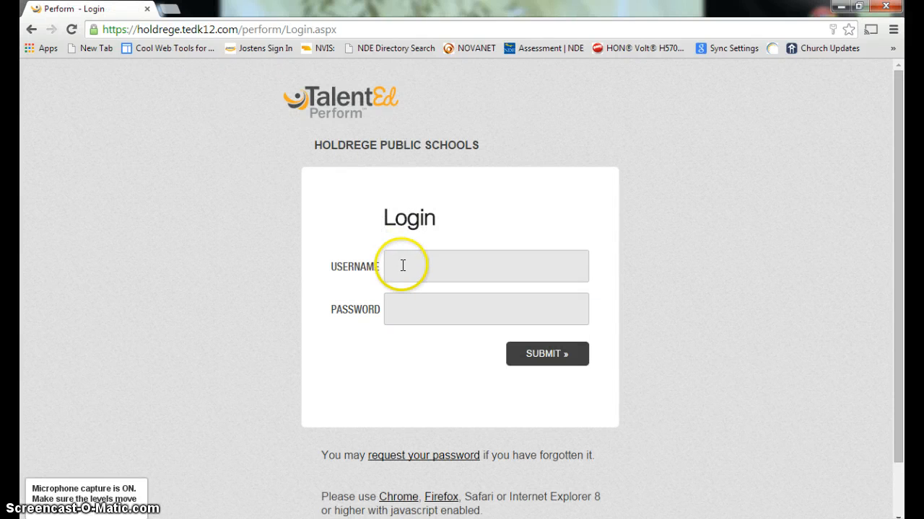
click(402, 266)
text(prin)
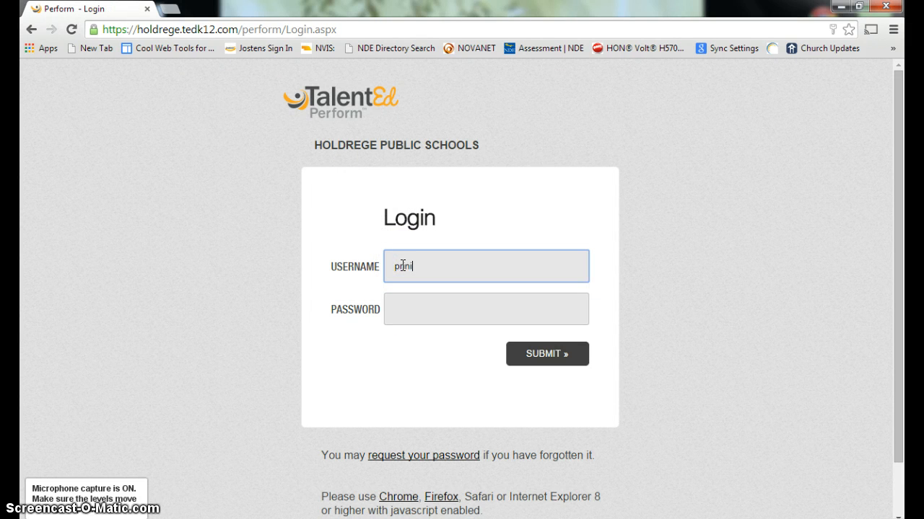
key(Down)
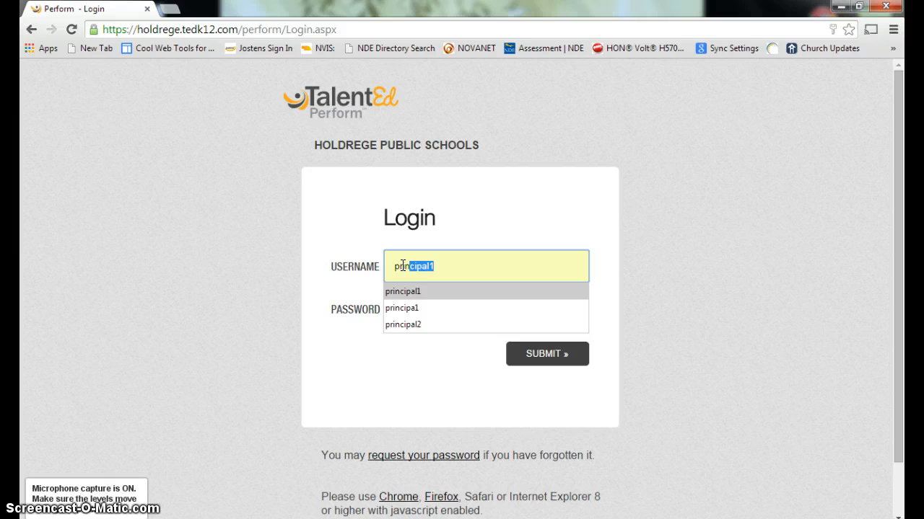
key(Return)
key(Tab)
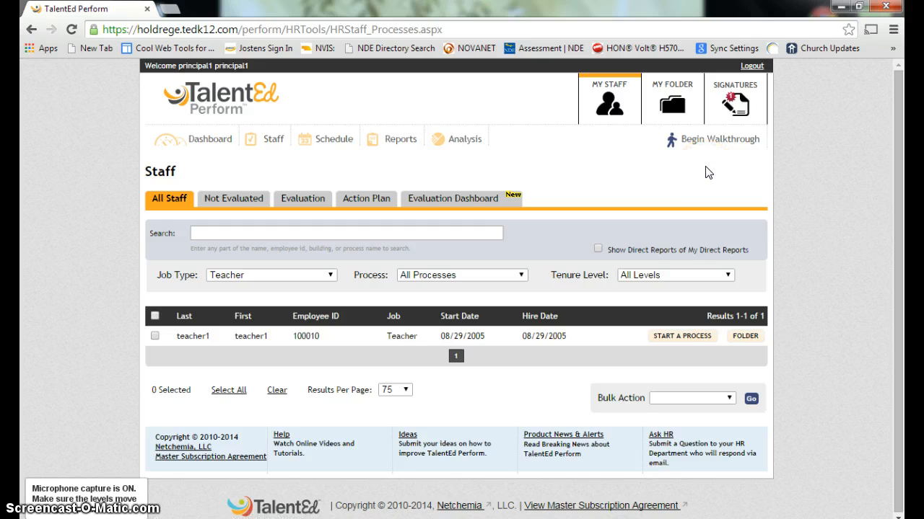
From Signatures, approve the Goal Setting Form with the comment 'Looks good'
click(733, 101)
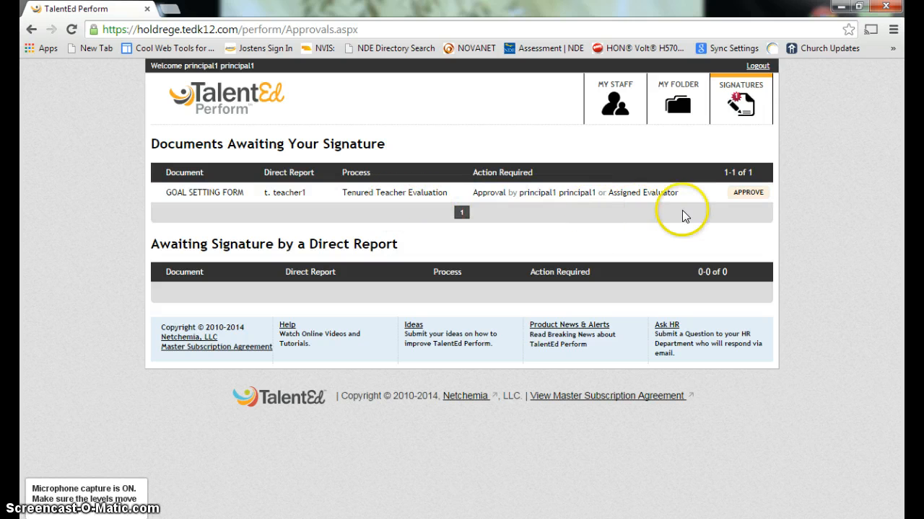
click(748, 193)
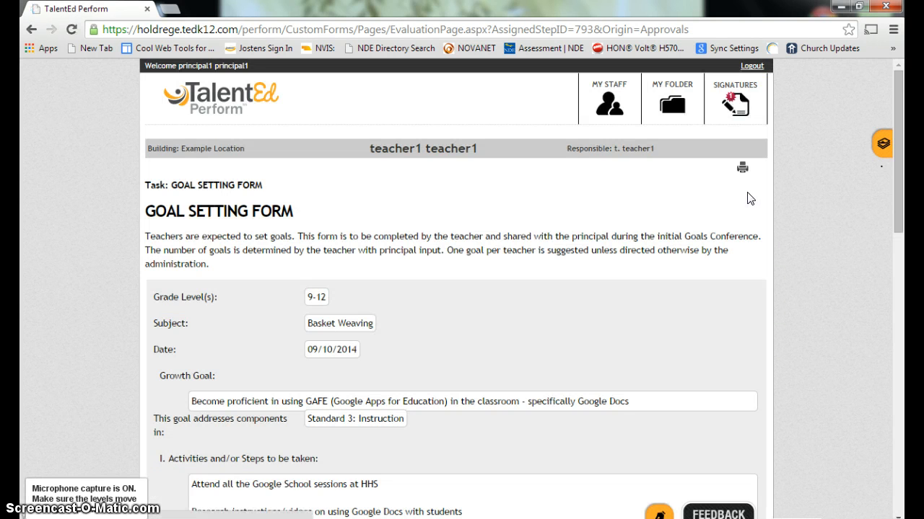
drag(906, 104, 906, 193)
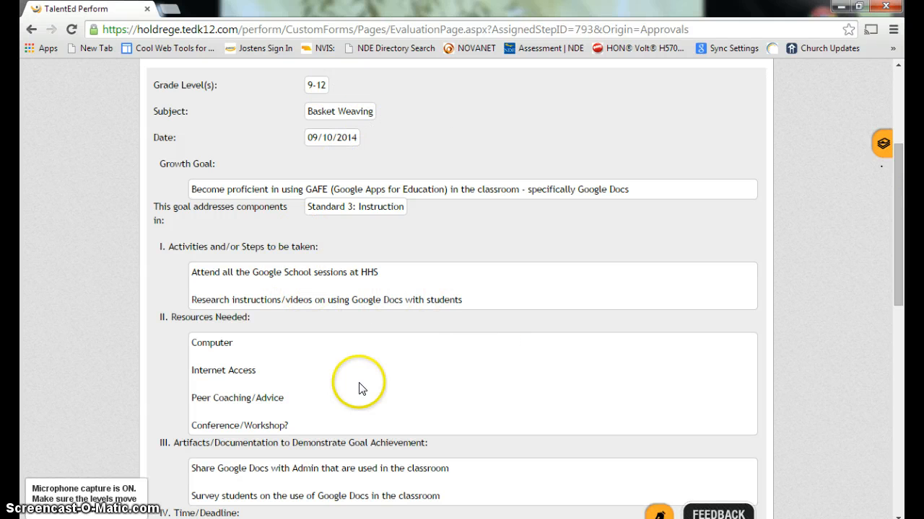
drag(899, 233, 905, 308)
drag(893, 275, 905, 395)
click(340, 381)
text(Lo)
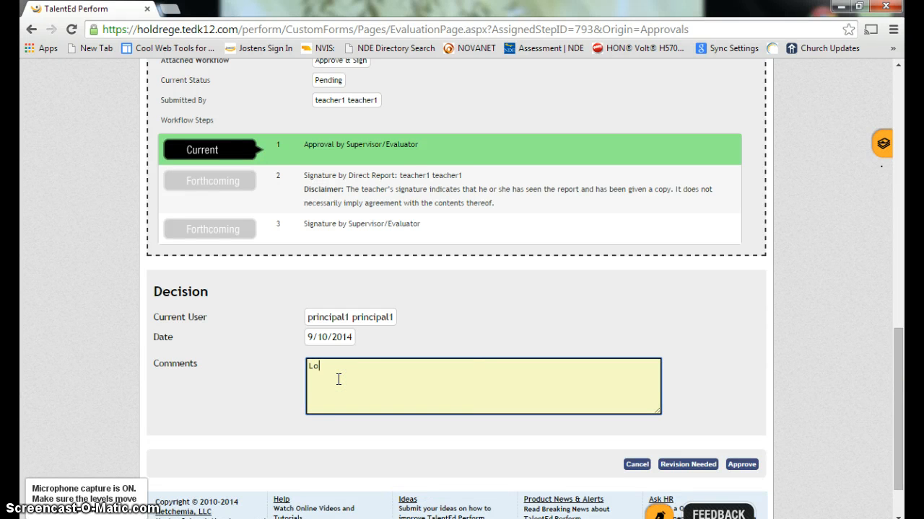
text(oks good)
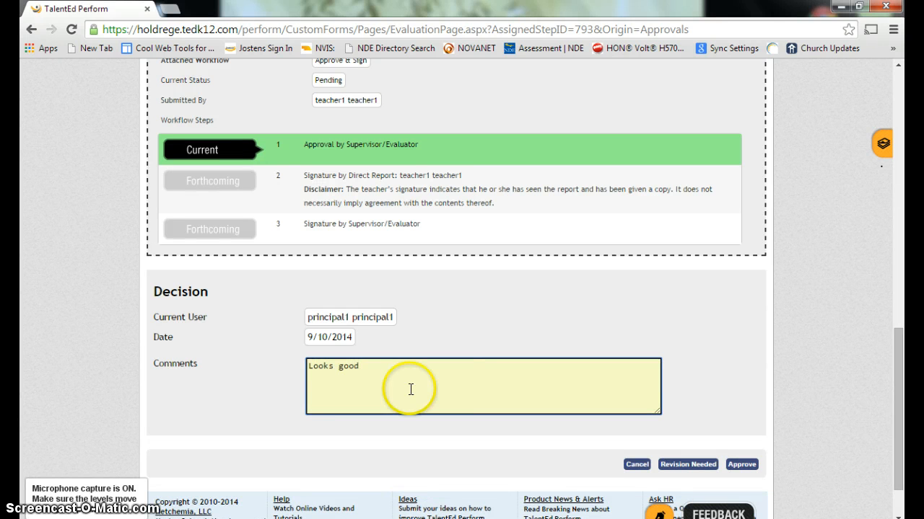
click(731, 465)
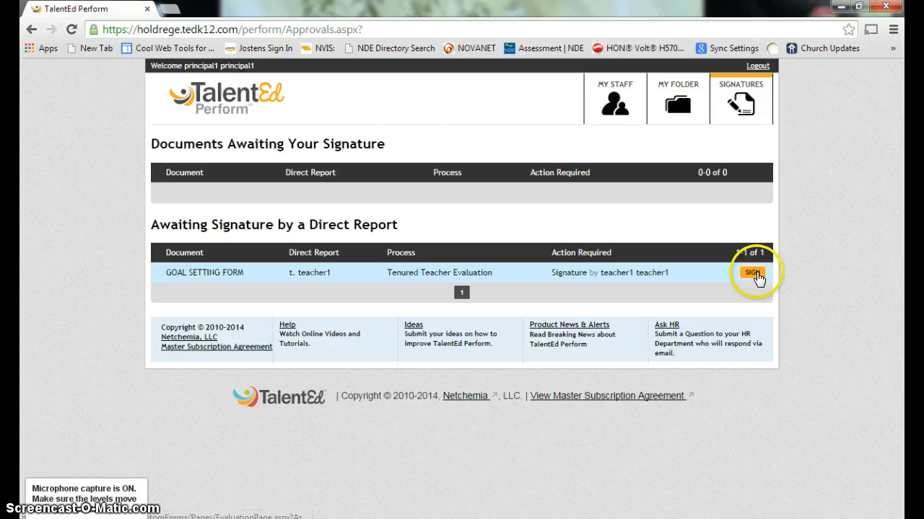
Log out the principal, sign in as the teacher, and show Documents Awaiting Your Signature
click(758, 66)
click(341, 168)
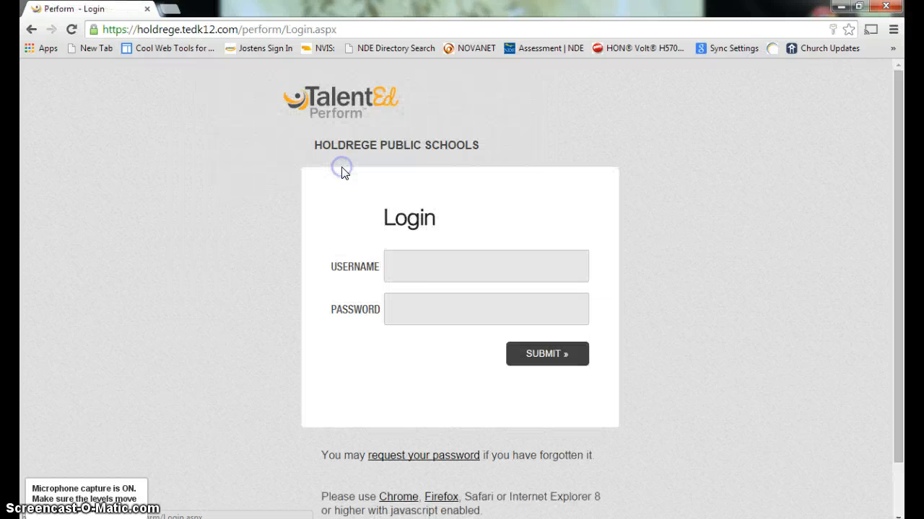
click(401, 269)
text(teacher1)
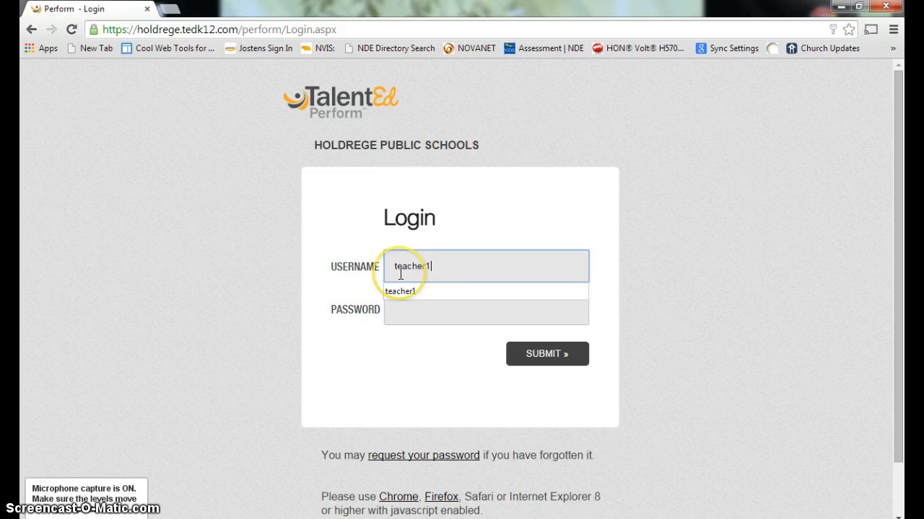
key(Tab)
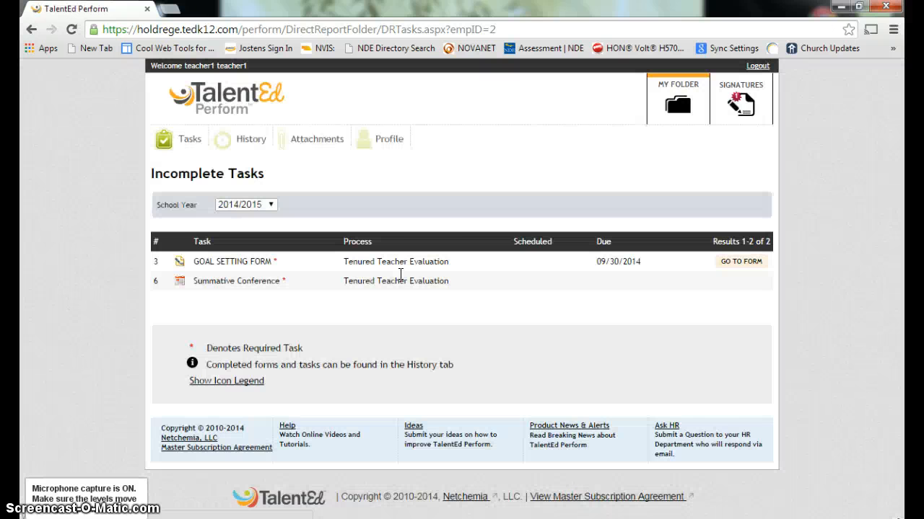
click(514, 168)
click(737, 103)
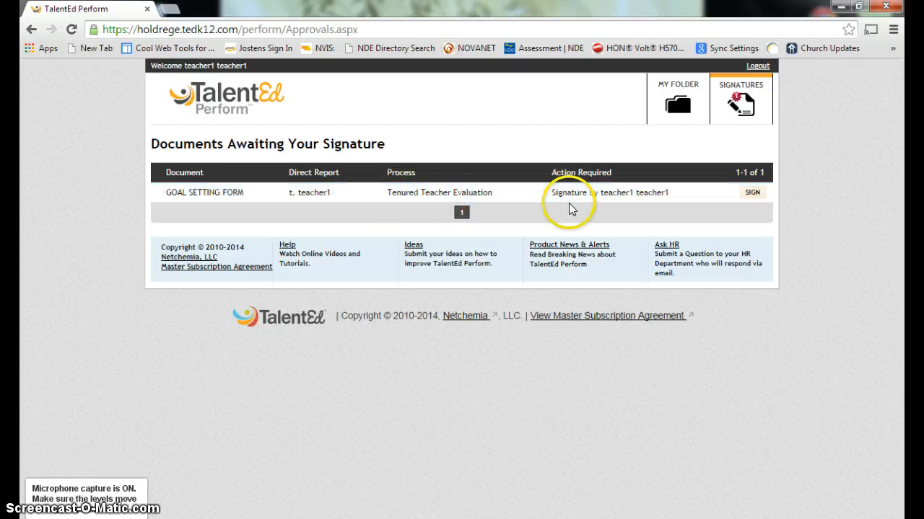
Sign the Goal Setting Form as the teacher, commenting 'Looking forward to learning about Google Docs', and submit
click(754, 195)
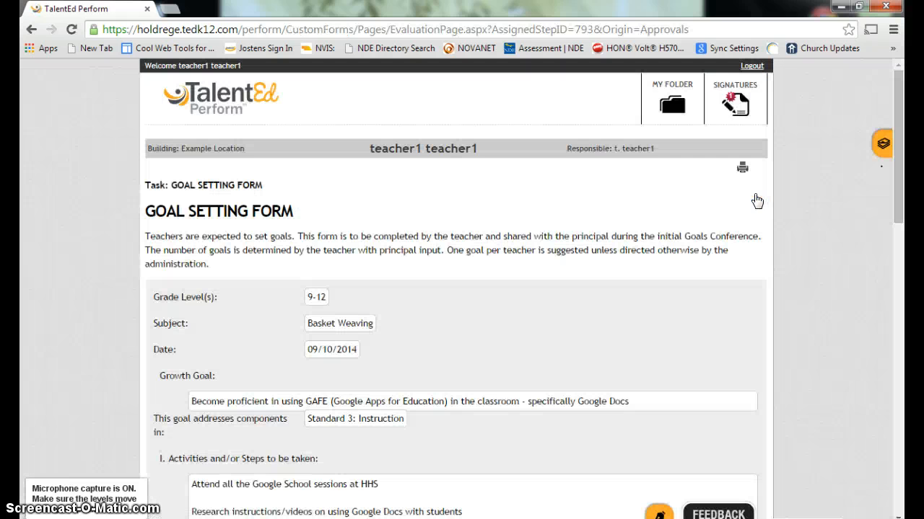
drag(897, 104, 904, 264)
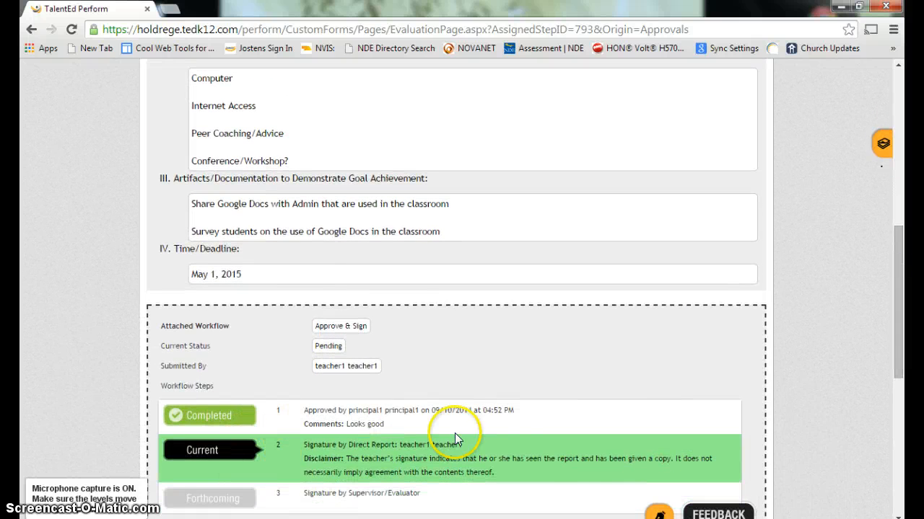
drag(901, 305, 905, 405)
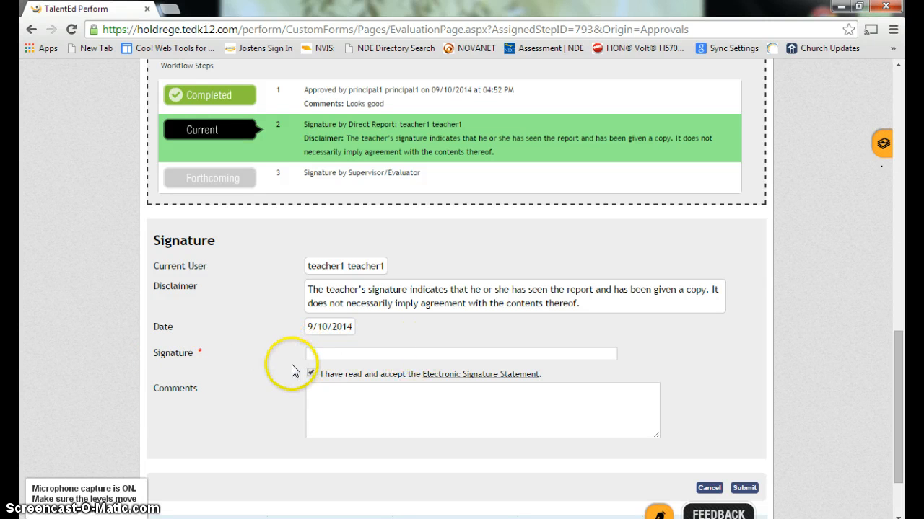
click(327, 354)
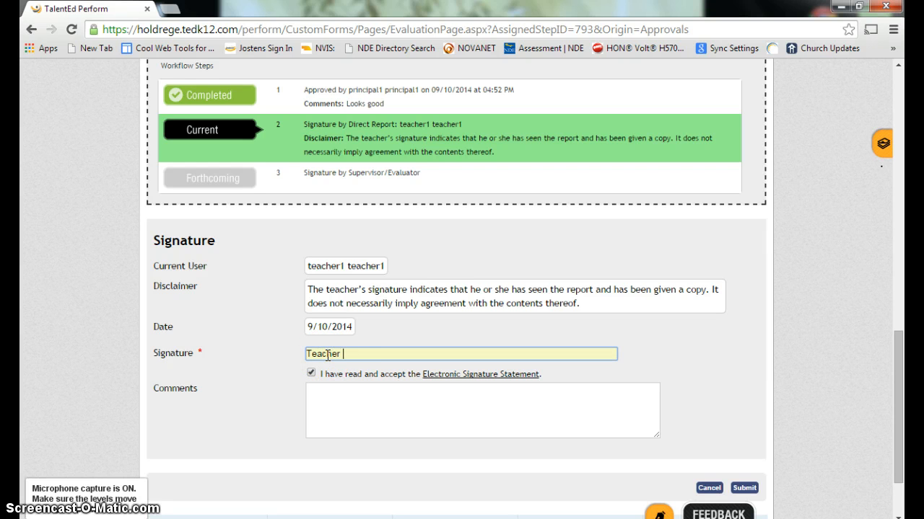
click(320, 393)
text(I)
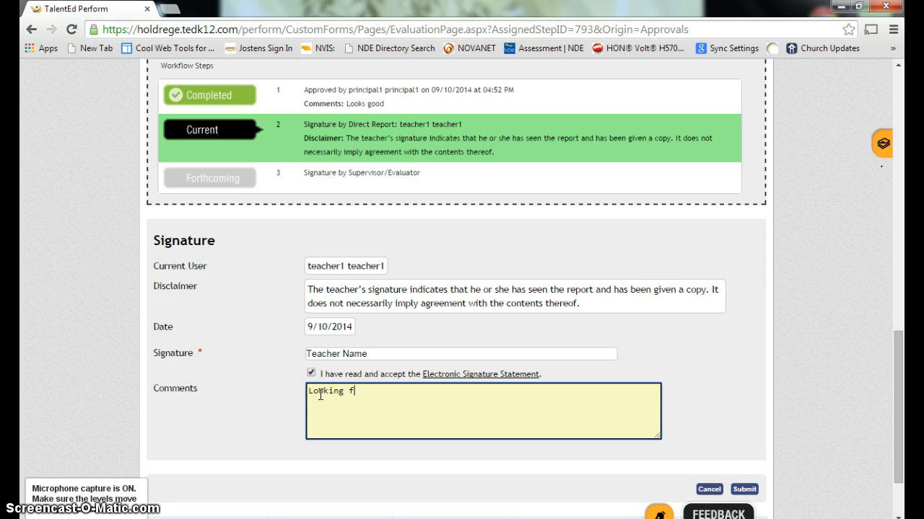
text(ooking forward to learing)
key(BackSpace)
key(BackSpace)
key(BackSpace)
key(BackSpace)
key(BackSpace)
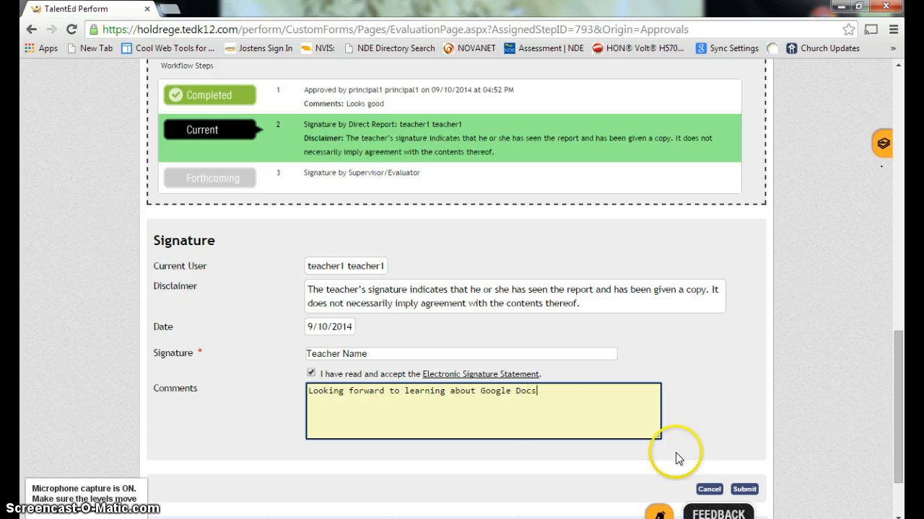
click(746, 490)
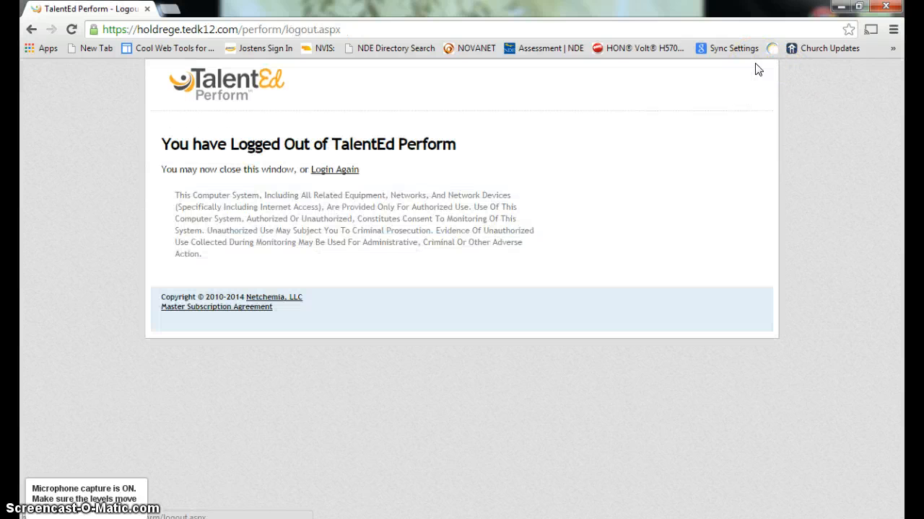
Log back in with the saved 'principal' username and the principal's password
click(335, 172)
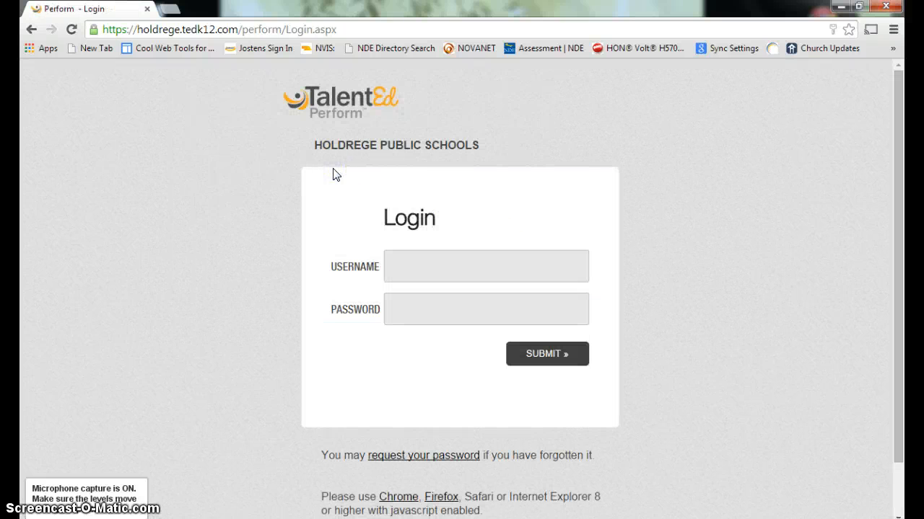
click(408, 274)
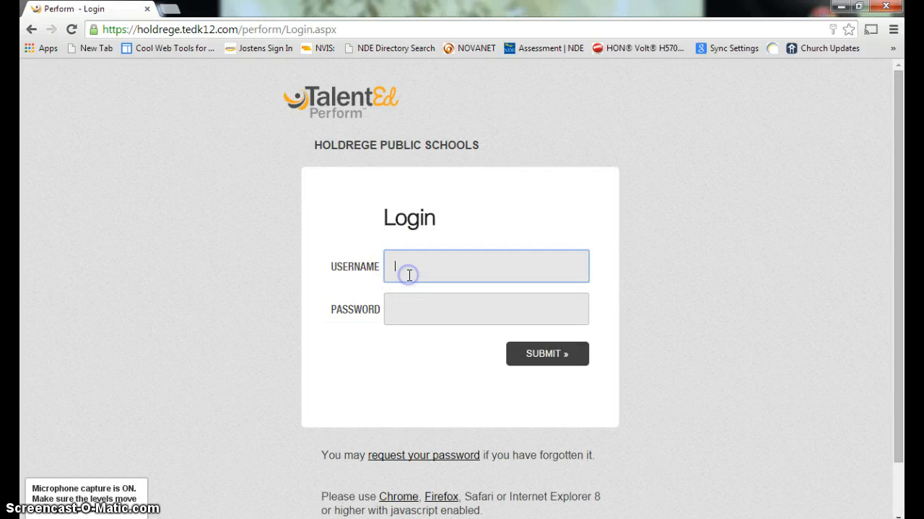
text(principal)
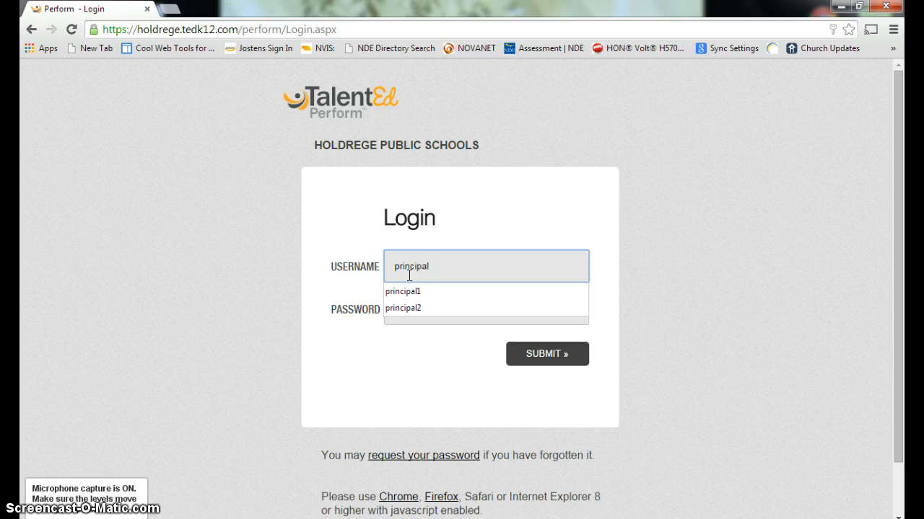
key(Down)
key(Return)
key(Tab)
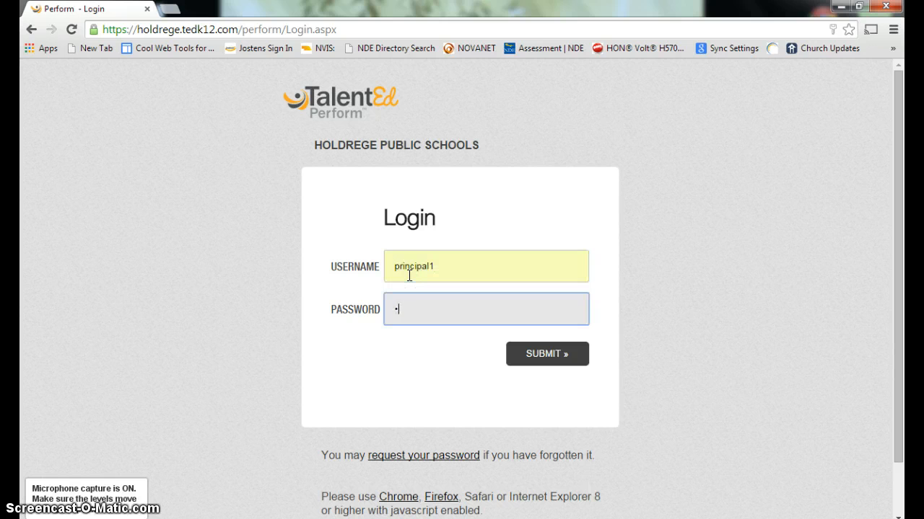
text(••••••••)
key(Return)
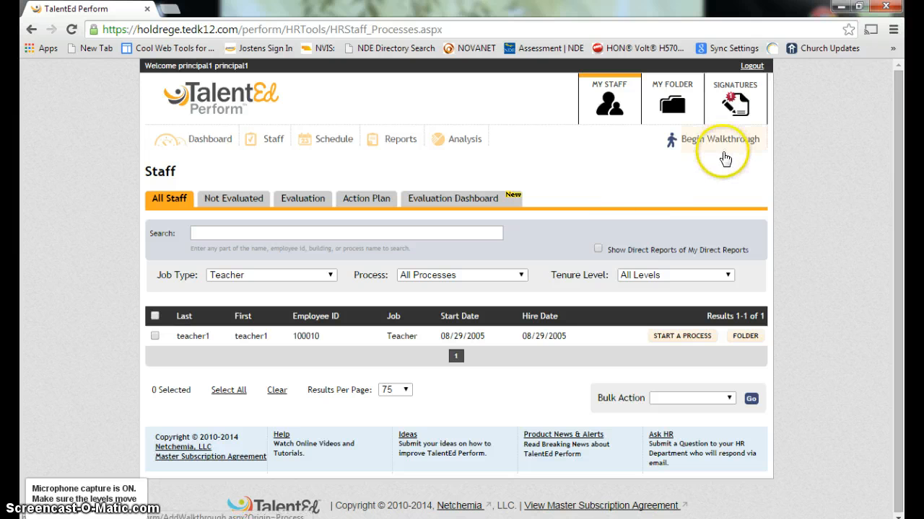
Open the Goal Setting Form from the principal's Signatures list and scroll to the signature fields
click(736, 100)
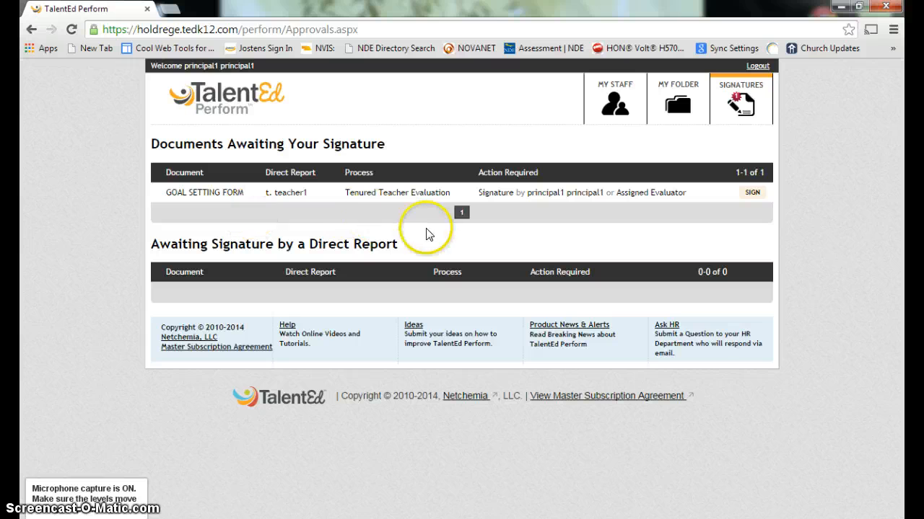
click(752, 193)
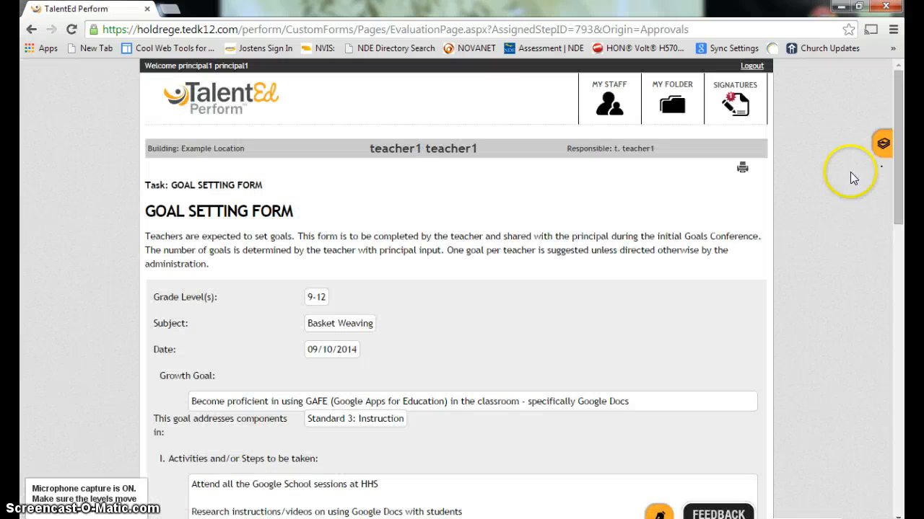
drag(896, 119, 898, 296)
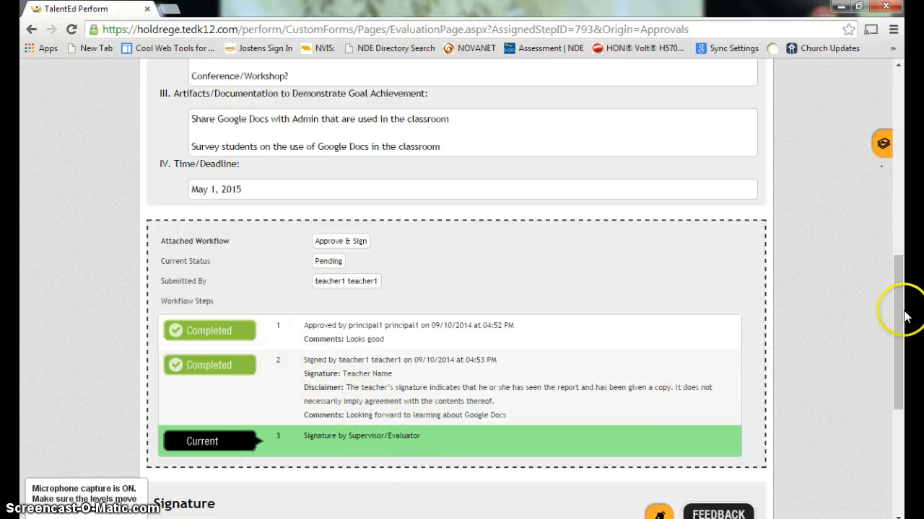
mouse_move(895, 269)
mouse_down()
mouse_move(905, 296)
mouse_move(905, 375)
mouse_up()
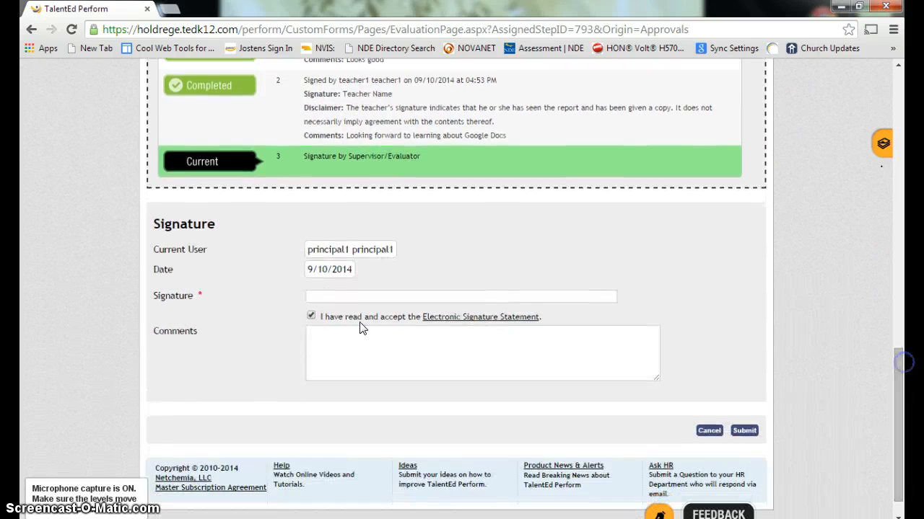
Sign as 'Administrator' with the comment 'Great!' and submit the signature
click(320, 297)
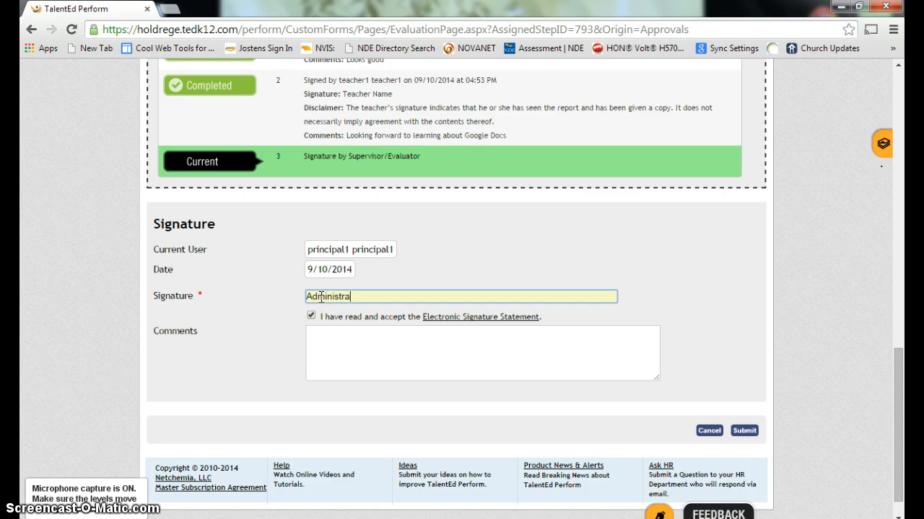
text(Administrator)
click(320, 338)
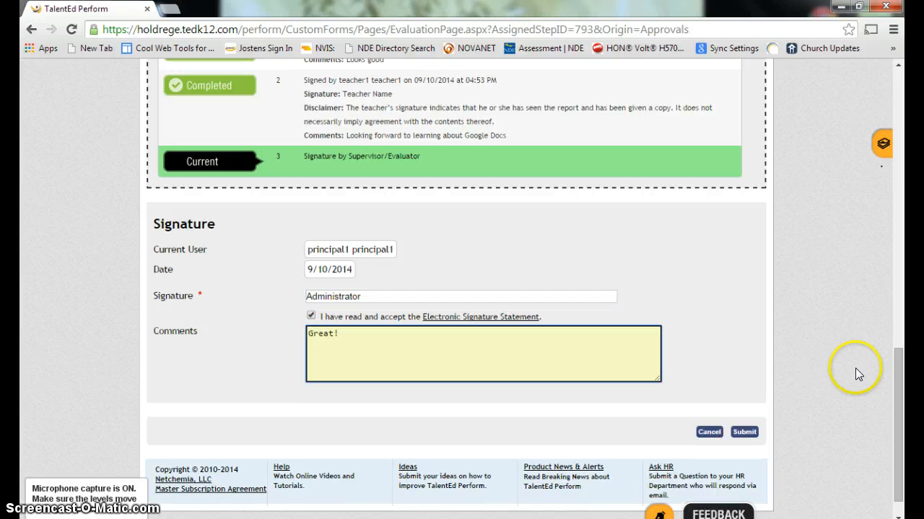
click(744, 433)
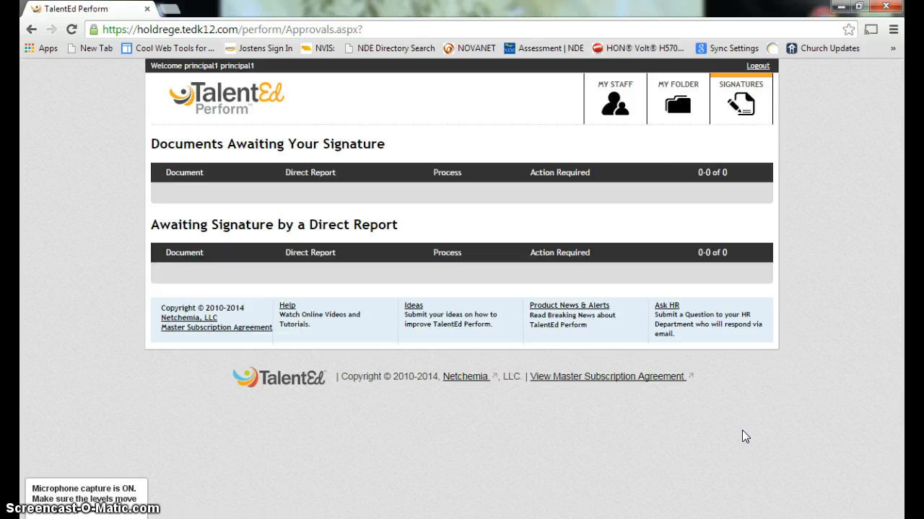
Log out of the principal's account and log back in as 'teacher1'
click(758, 66)
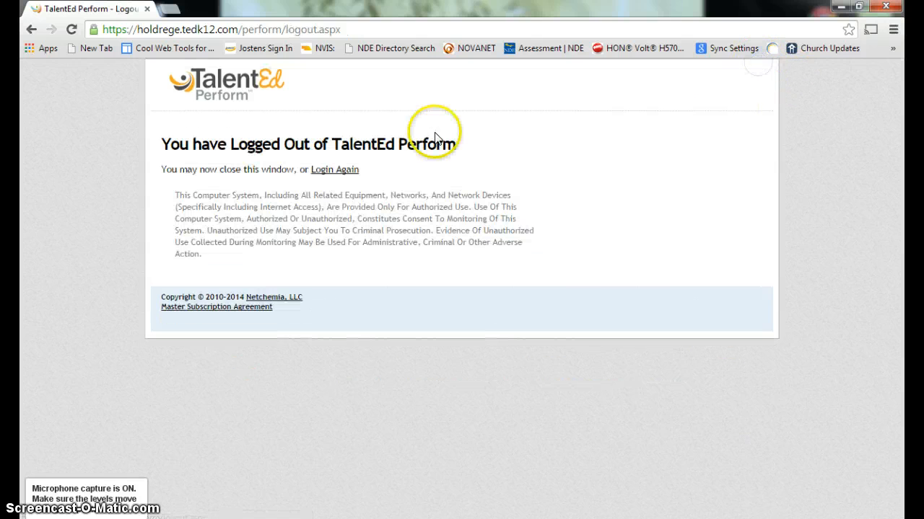
click(349, 172)
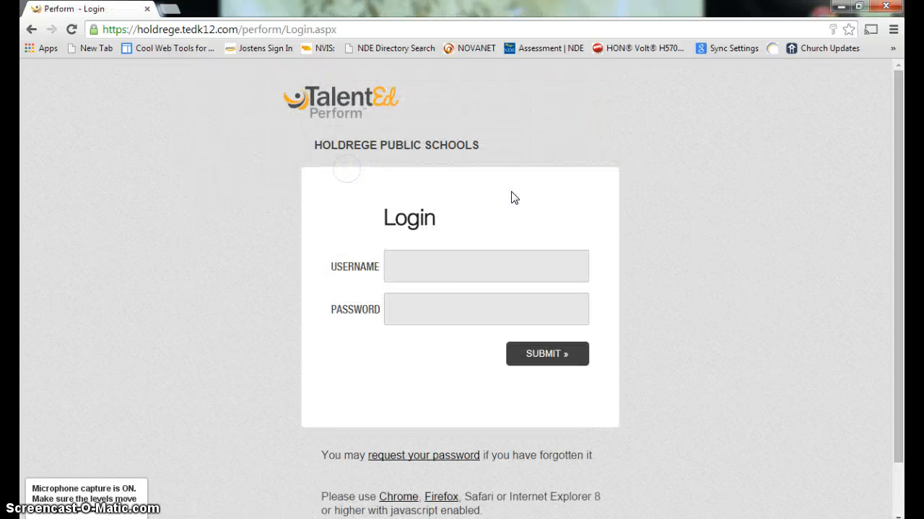
click(428, 253)
text(teach)
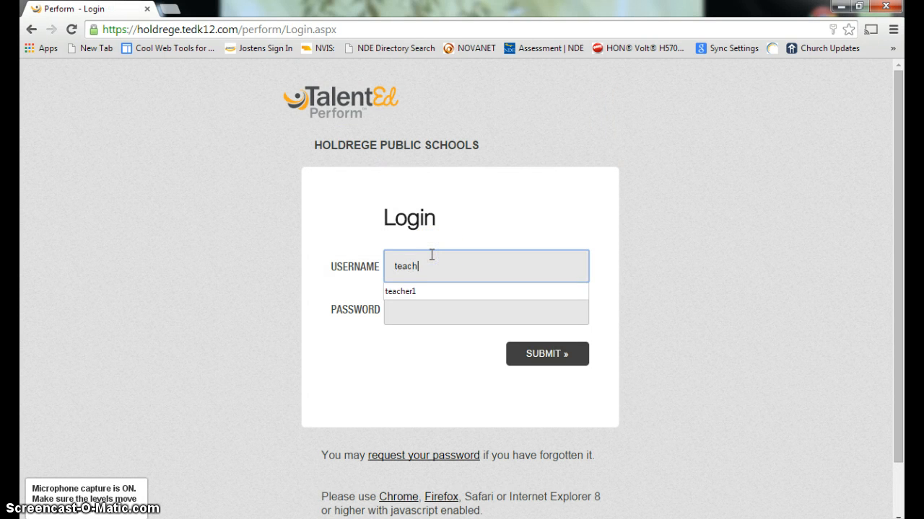
text(er1)
key(Tab)
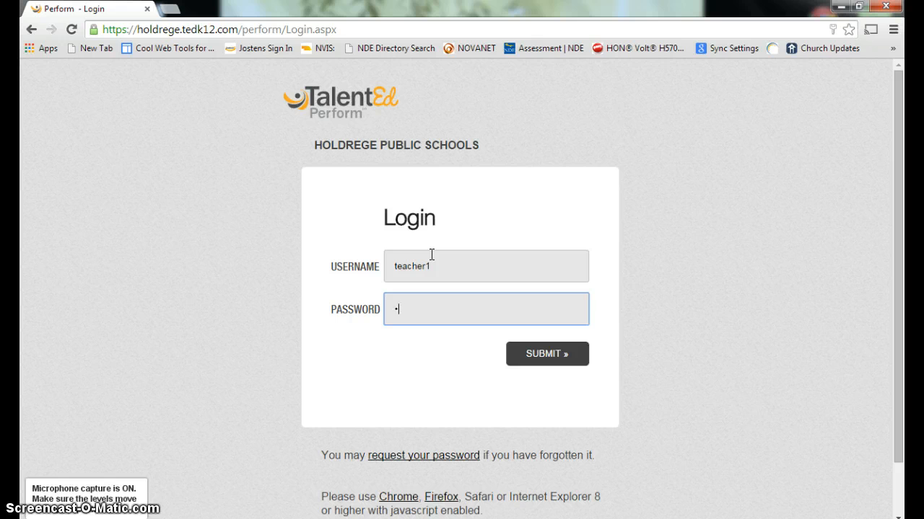
key(Return)
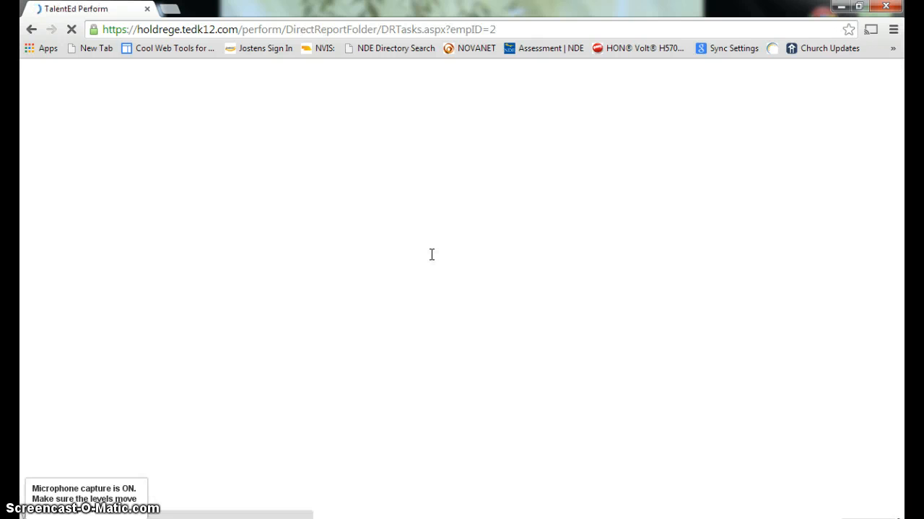